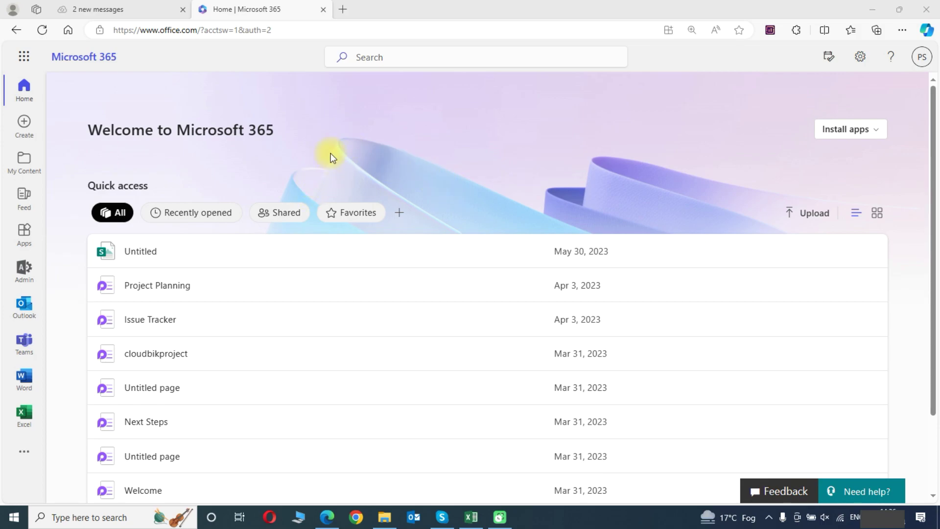
# - Open the admin center in a new tab and go to Users > Contacts
pyautogui.click(24, 275)
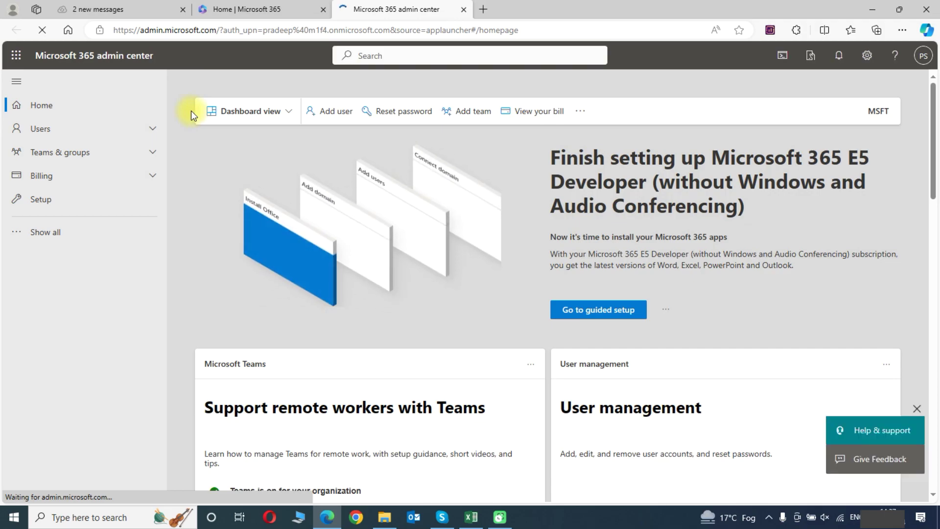
pyautogui.click(146, 133)
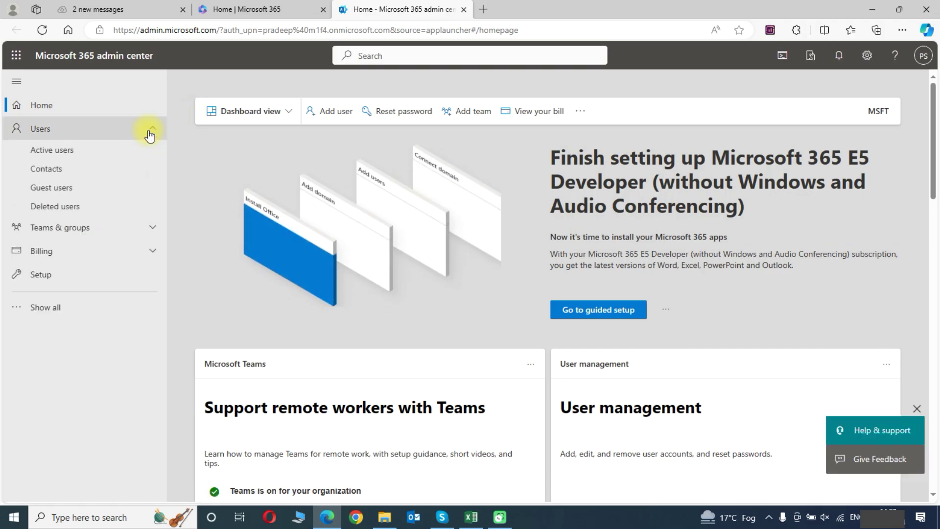
pyautogui.click(58, 172)
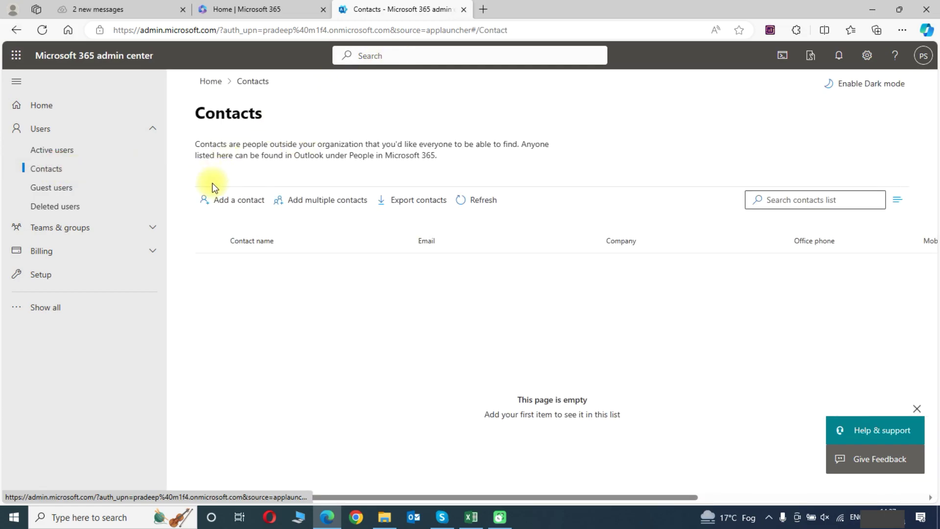
# - Download the headers-only CSV template from Add multiple contacts
pyautogui.click(317, 210)
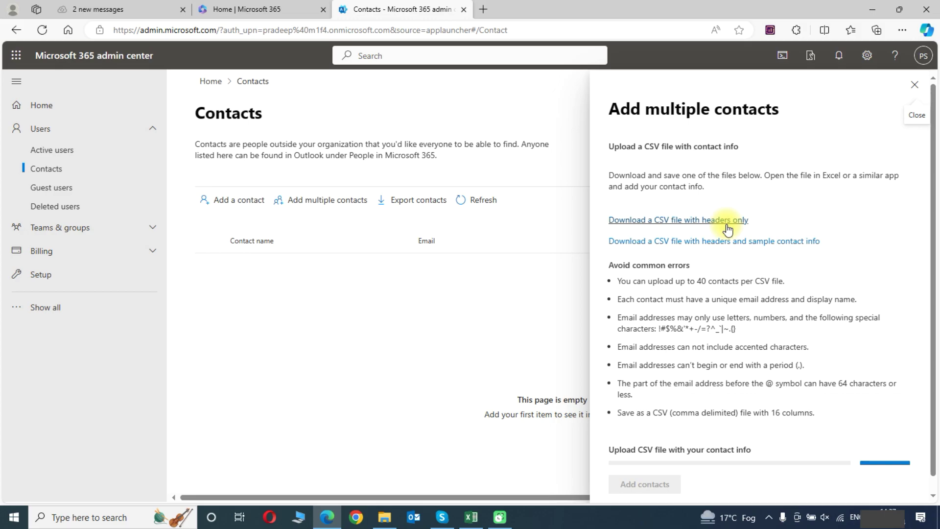
pyautogui.scroll(-1, 723, 242)
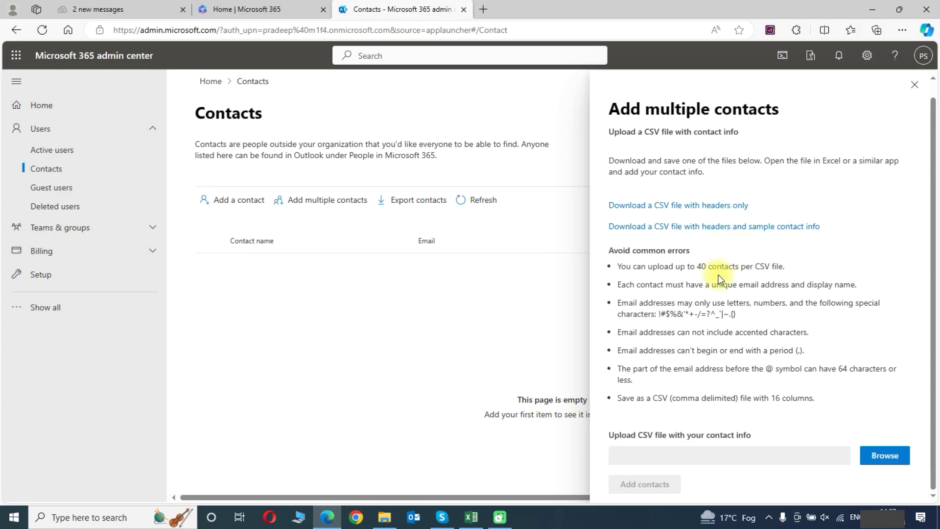
pyautogui.scroll(1, 723, 275)
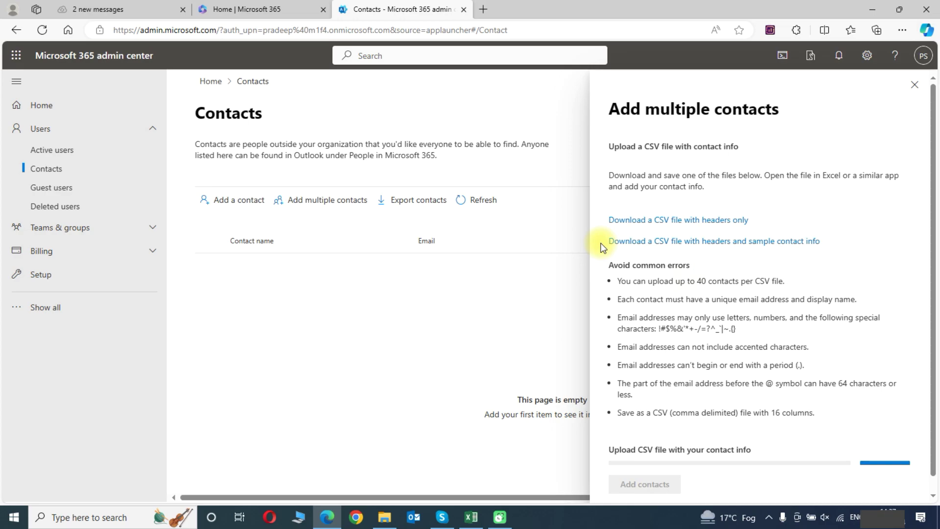
pyautogui.click(624, 221)
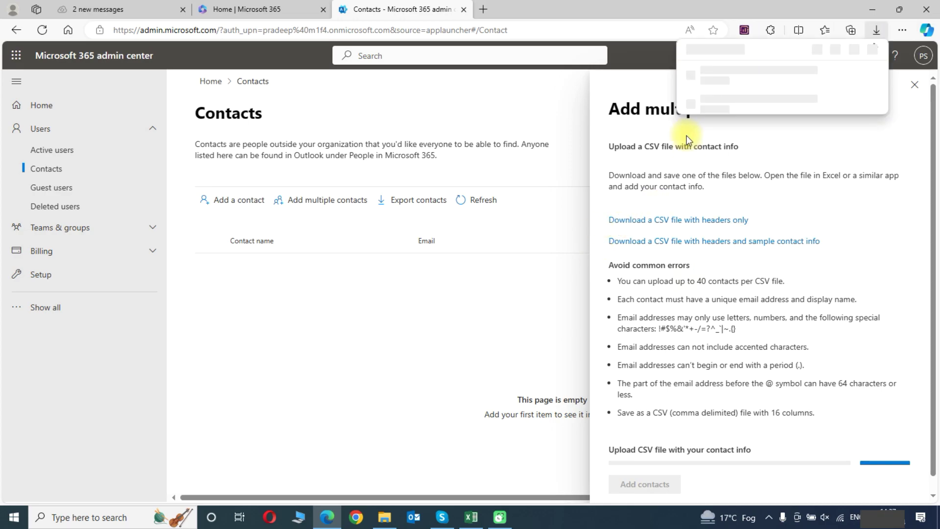
# - Open Import_Contact_Template.csv in Excel and widen column A to fit Contact name
pyautogui.click(768, 74)
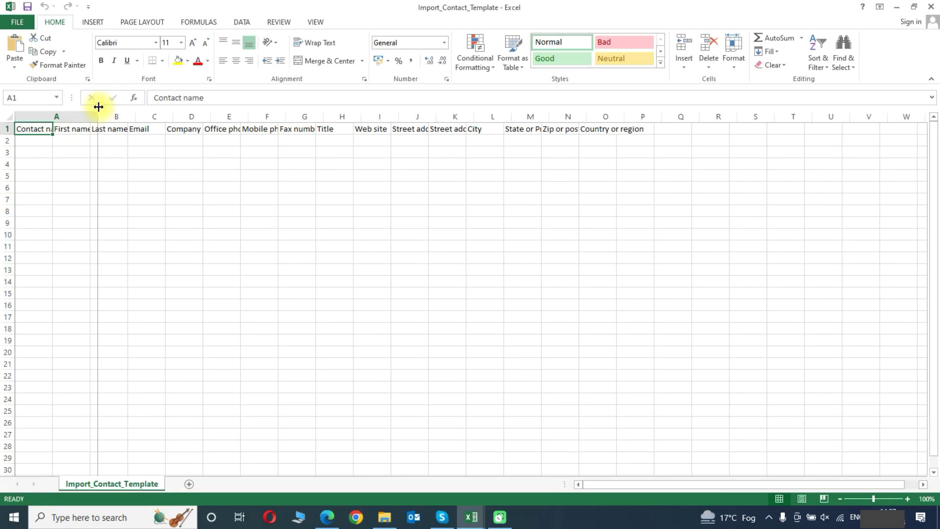
pyautogui.moveTo(98, 107); pyautogui.dragTo(279, 116)
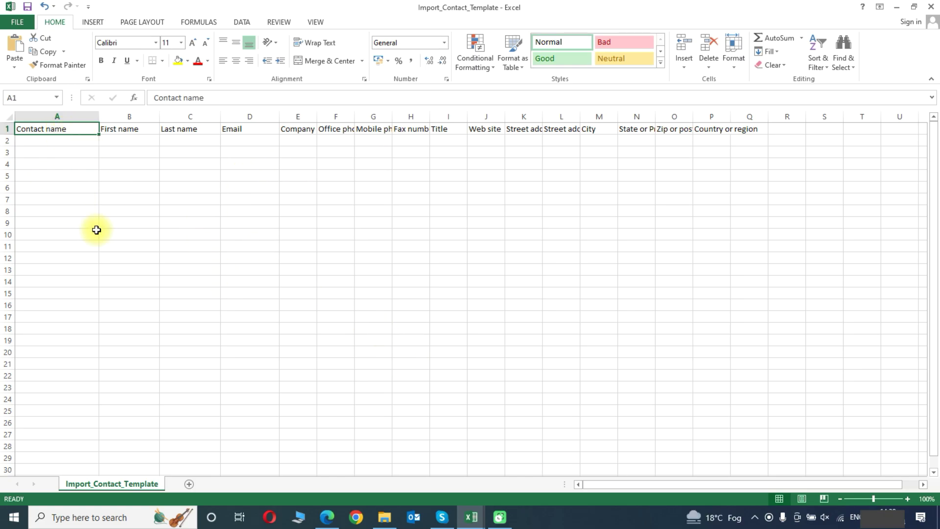
# - Copy the four names from contacts csv powershell A2:A5 into the template's A2:A5
pyautogui.click(473, 516)
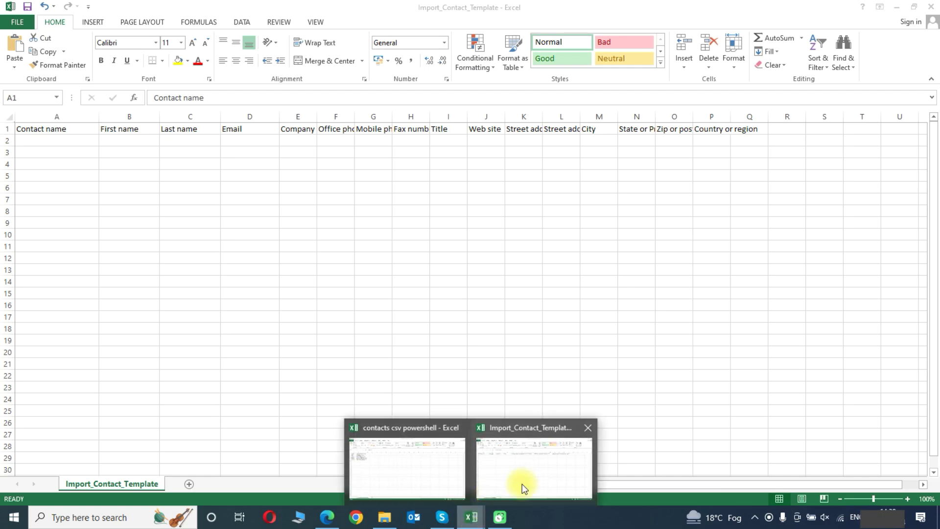
pyautogui.click(414, 475)
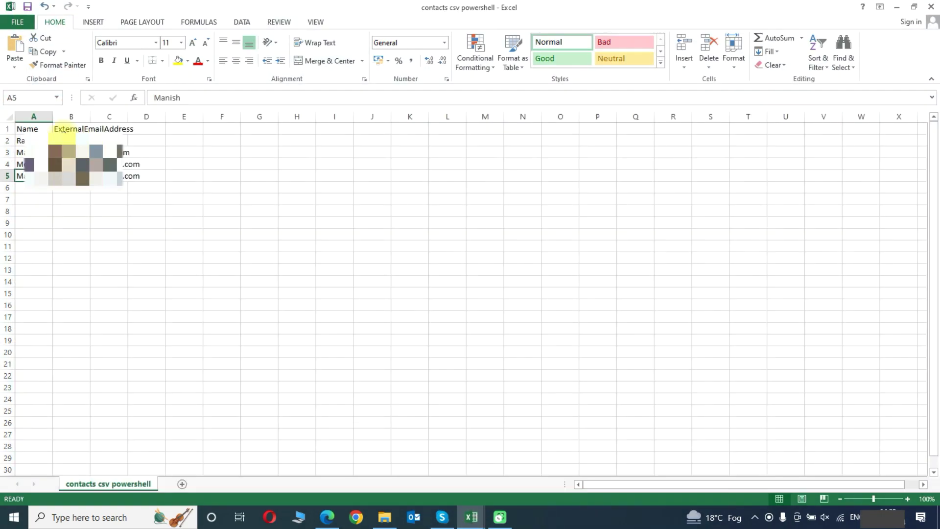
pyautogui.moveTo(22, 140); pyautogui.dragTo(22, 175)
pyautogui.hotkey('ctrl', 'c')
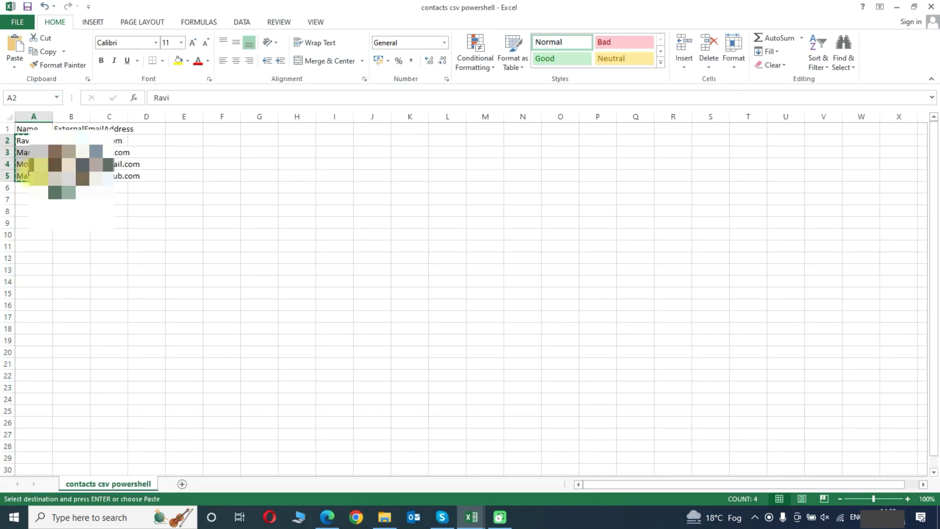
pyautogui.hotkey('alt', 'Tab')
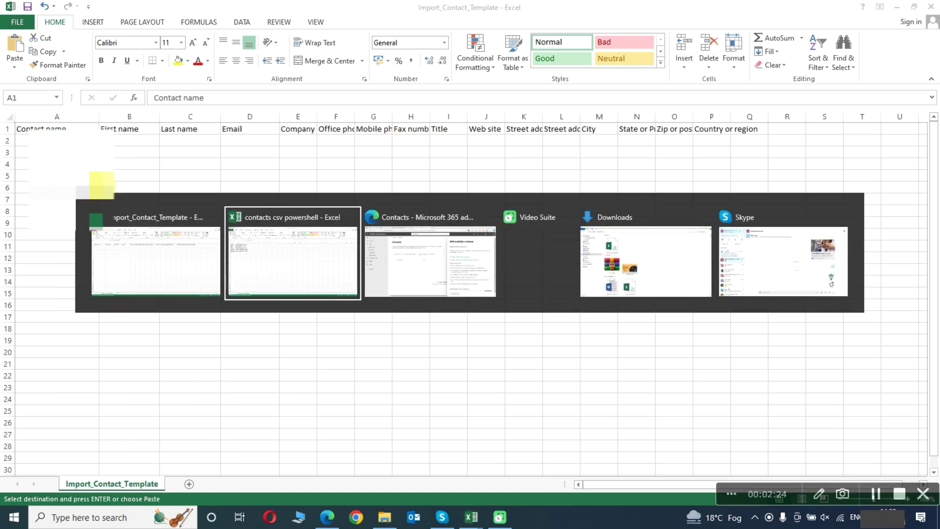
pyautogui.click(54, 140)
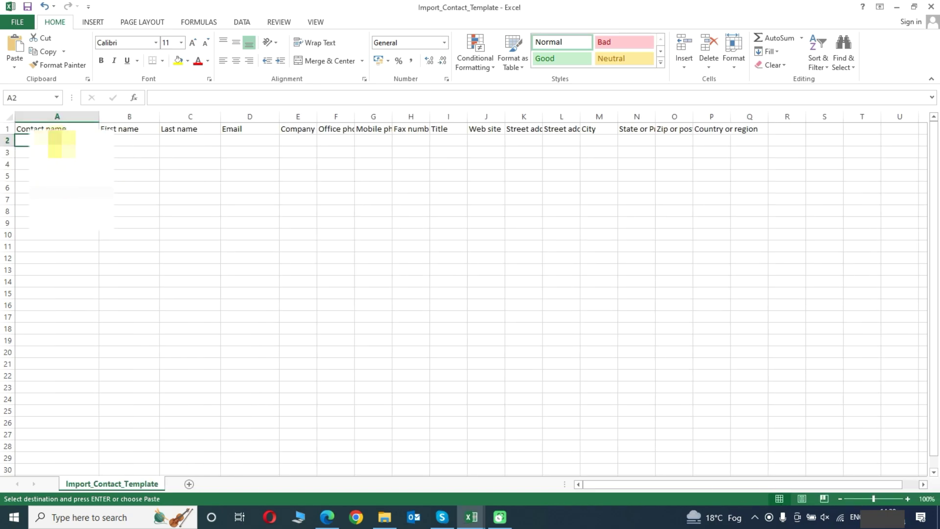
pyautogui.hotkey('ctrl', 'v')
# - Copy the four email addresses from B2:B5 into the template's Email column at D2:D5
pyautogui.hotkey('alt', 'Tab')
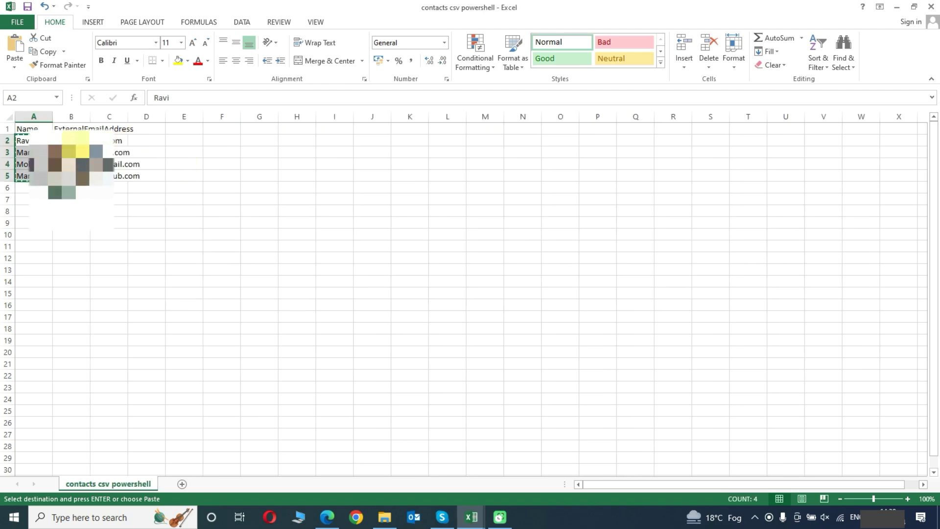
pyautogui.click(71, 142)
pyautogui.moveTo(71, 141); pyautogui.dragTo(71, 175)
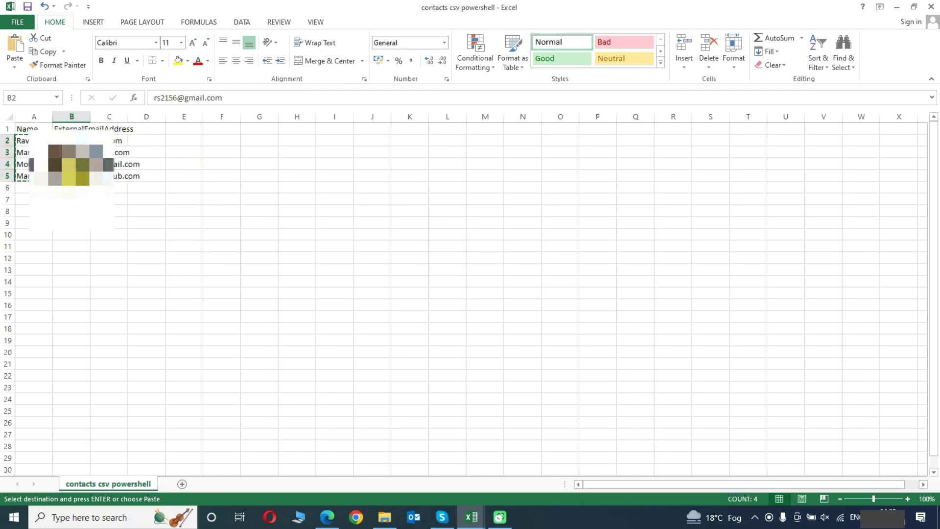
pyautogui.hotkey('ctrl', 'c')
pyautogui.hotkey('alt', 'Tab')
pyautogui.click(234, 140)
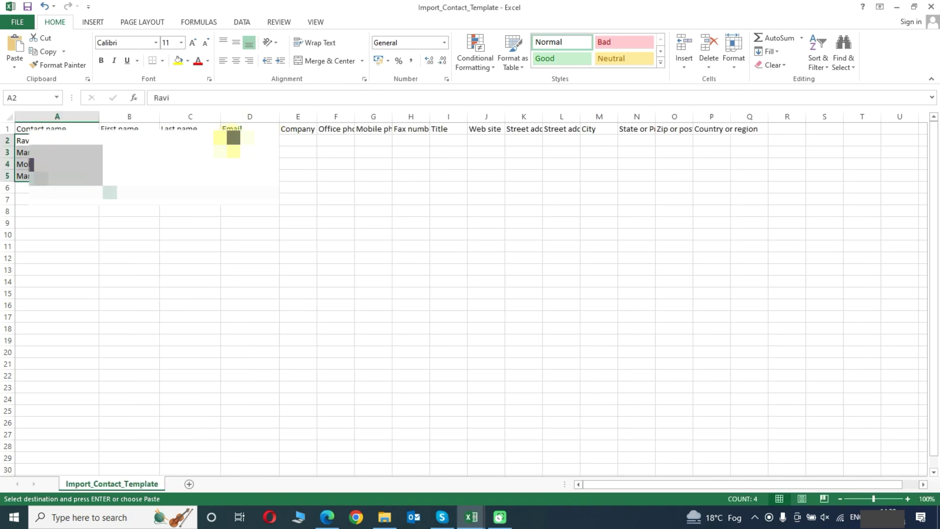
pyautogui.hotkey('ctrl', 'v')
pyautogui.click(190, 211)
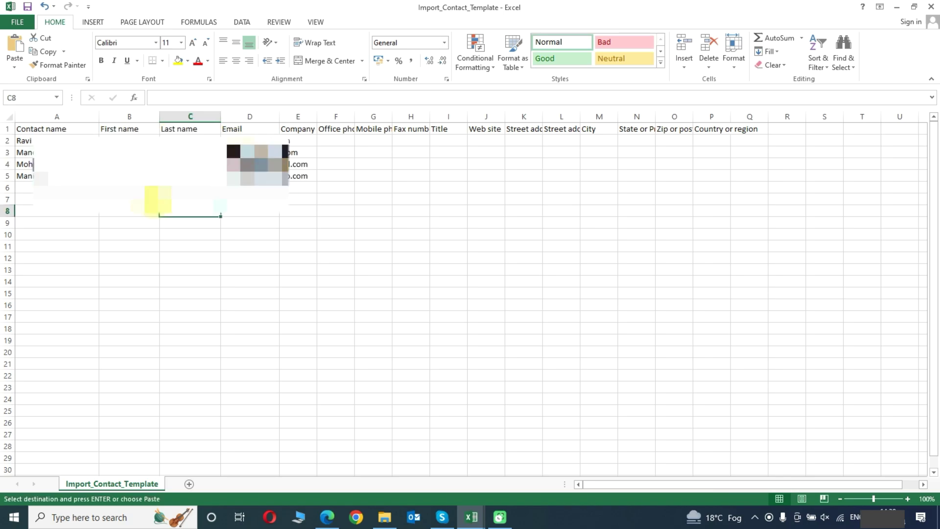
# - Save the template in Downloads as multiplecontacts, CSV (Comma delimited), keeping the CSV format
pyautogui.click(6, 24)
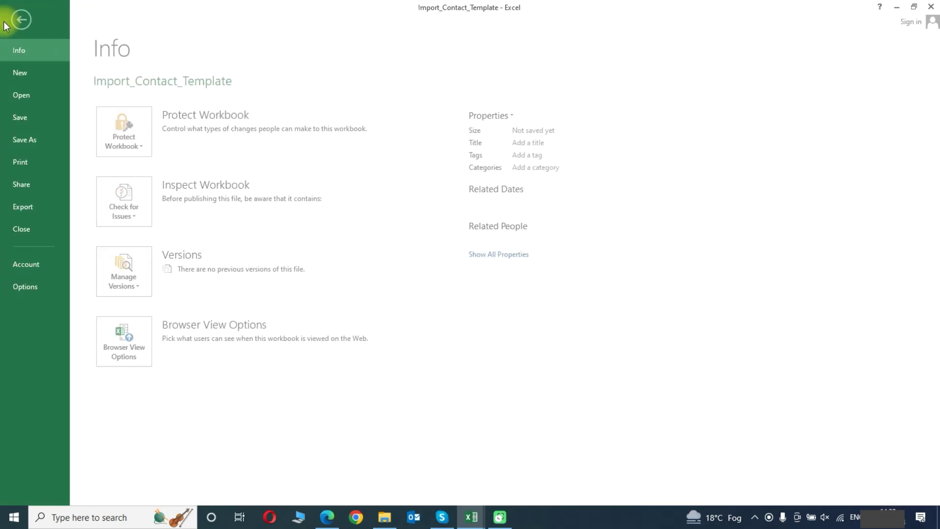
pyautogui.click(35, 140)
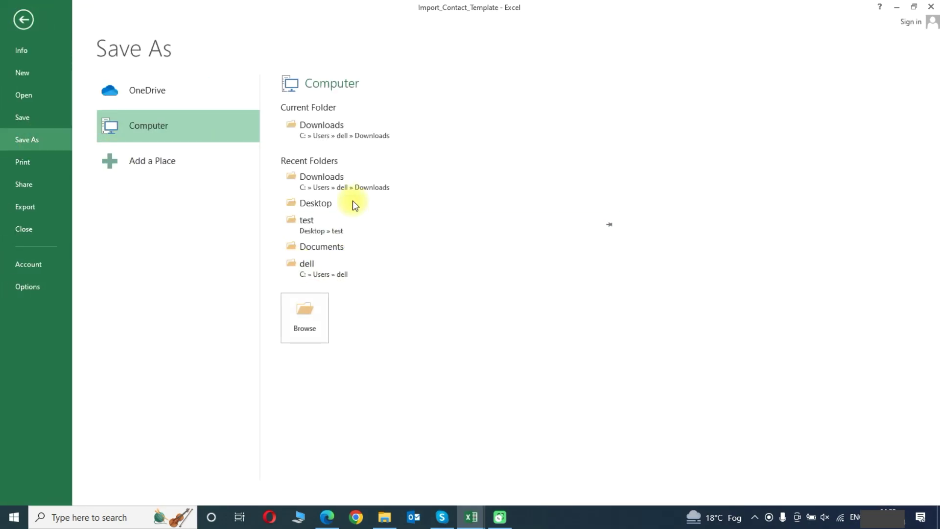
pyautogui.click(329, 179)
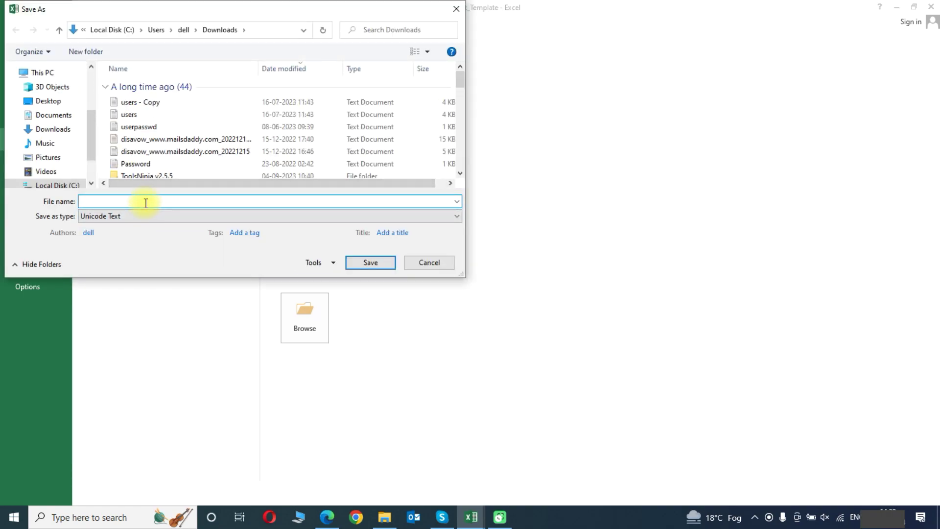
pyautogui.write('multiplecontacts')
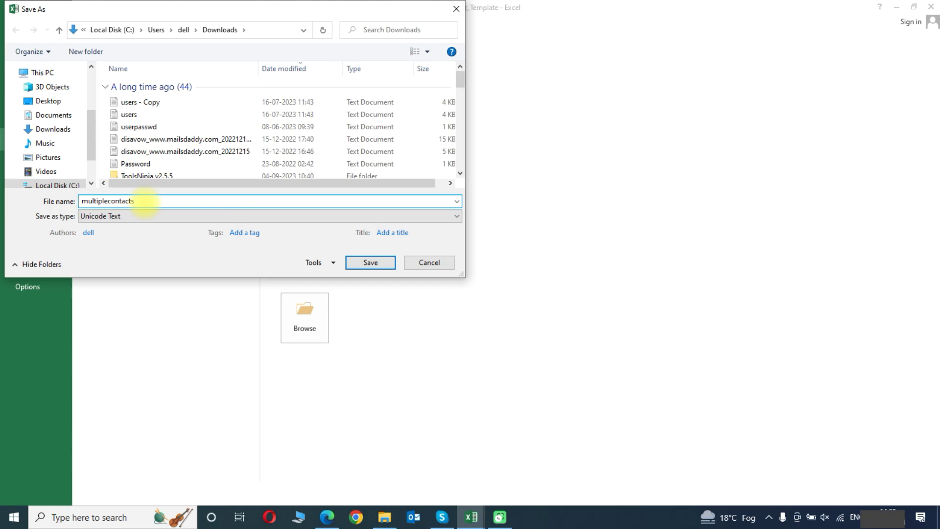
pyautogui.click(128, 217)
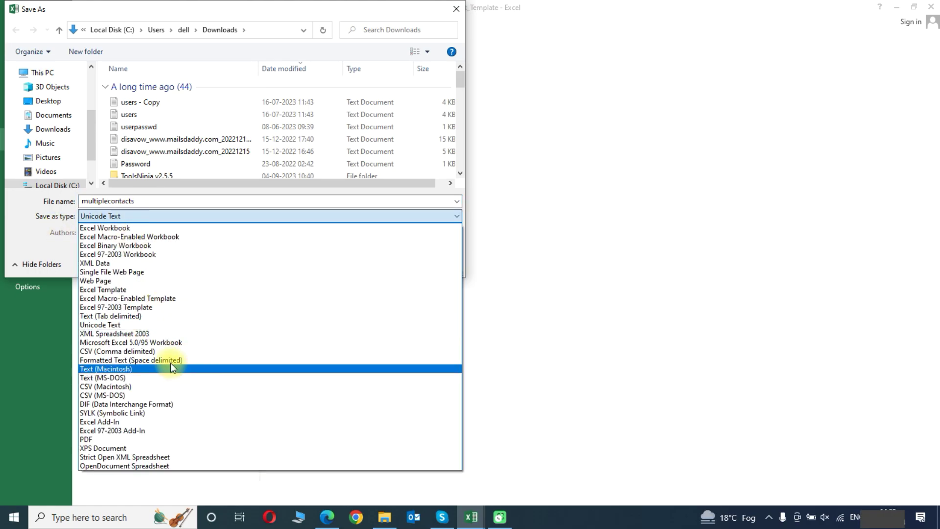
pyautogui.click(146, 354)
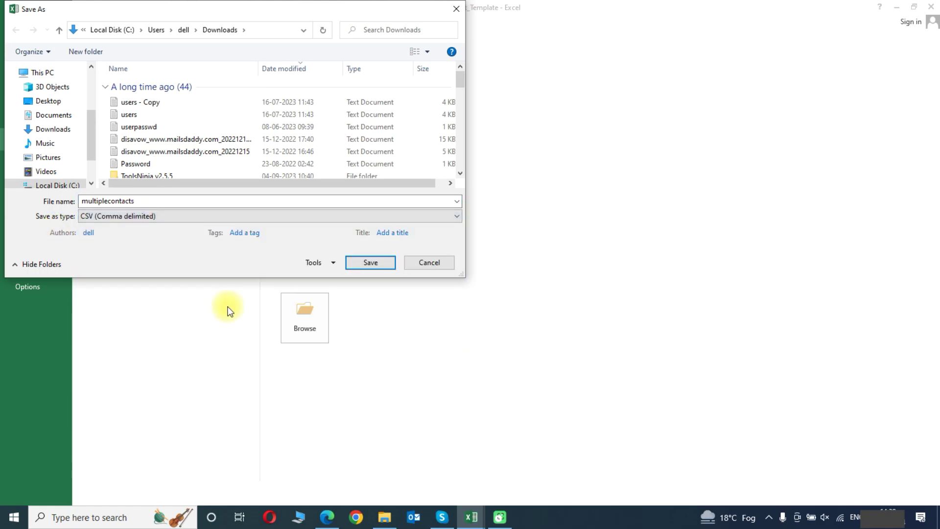
pyautogui.click(357, 257)
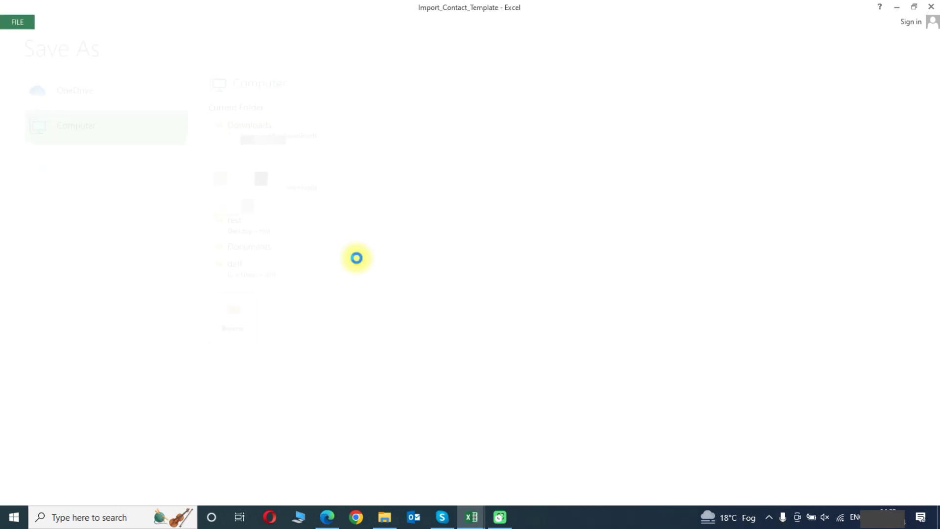
pyautogui.click(422, 292)
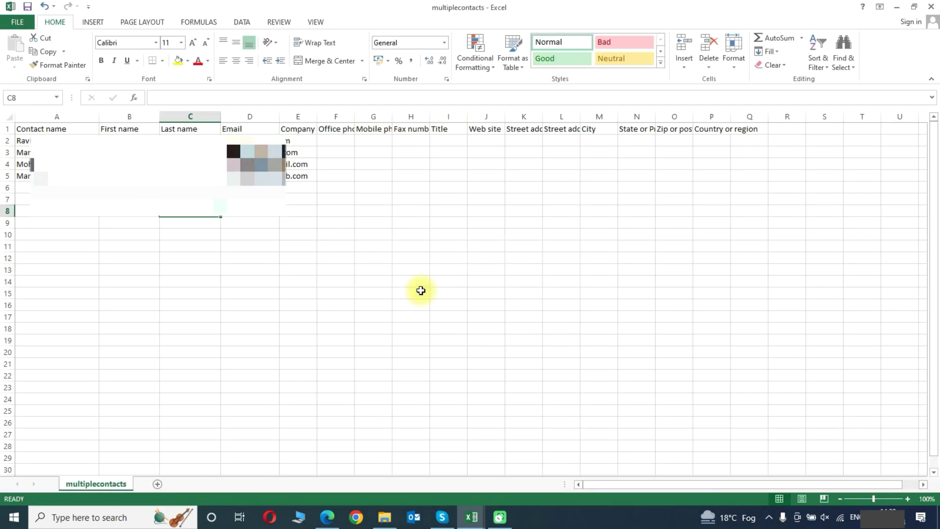
pyautogui.hotkey('alt', 'Tab')
# - Attach multiplecontacts.csv from Downloads to the Add multiple contacts pane
pyautogui.click(478, 518)
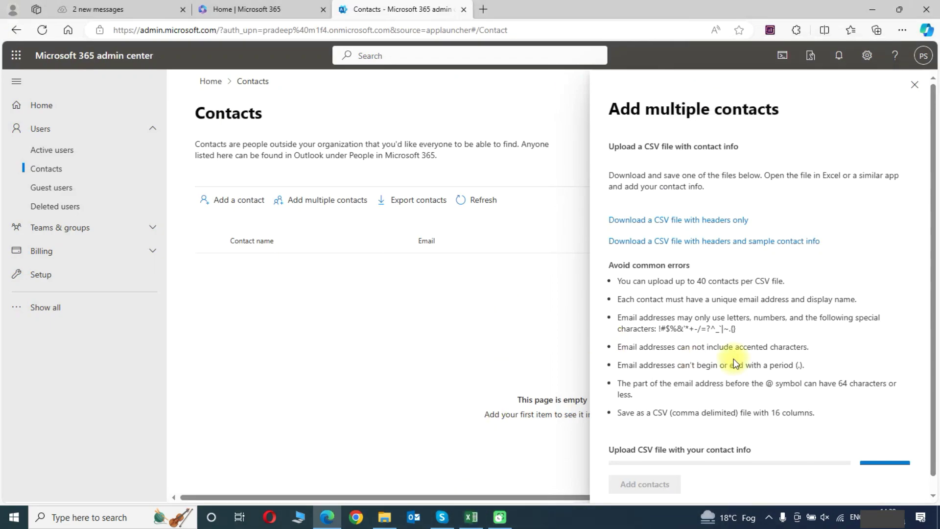
pyautogui.scroll(-1, 733, 360)
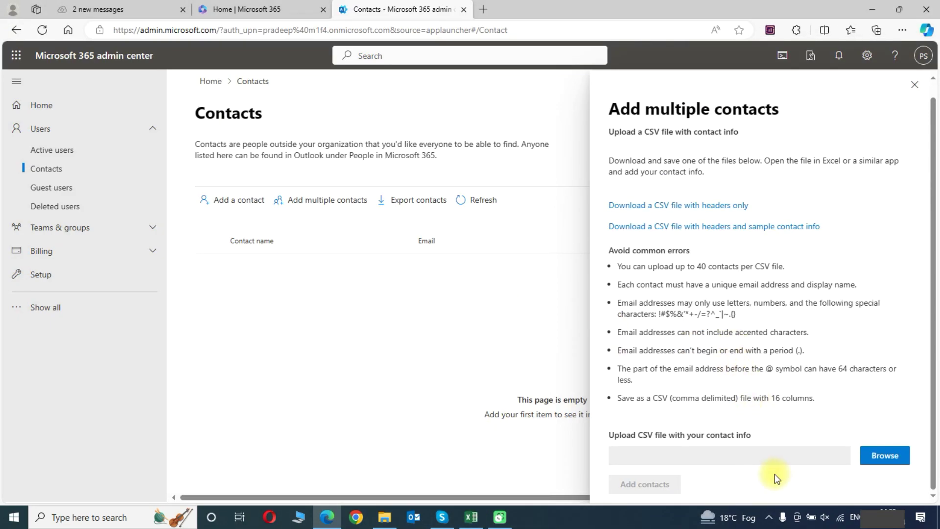
pyautogui.click(883, 460)
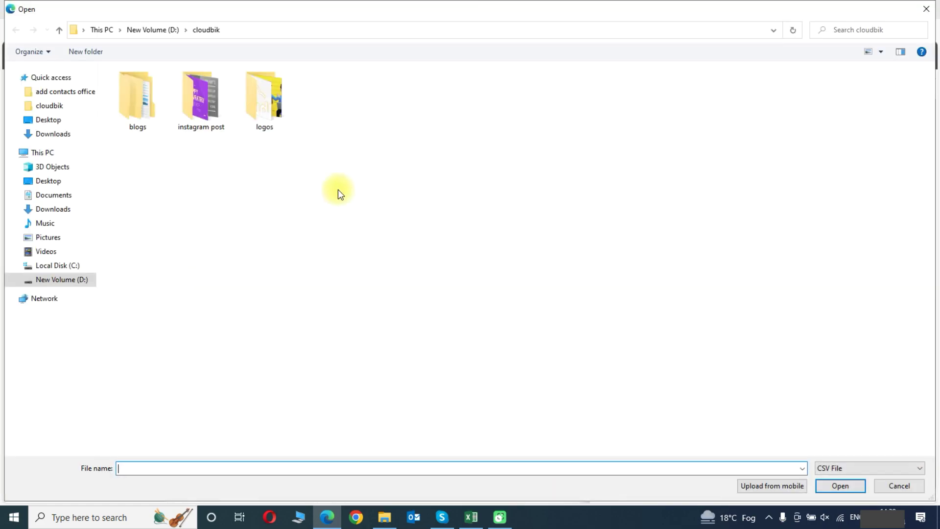
pyautogui.click(56, 209)
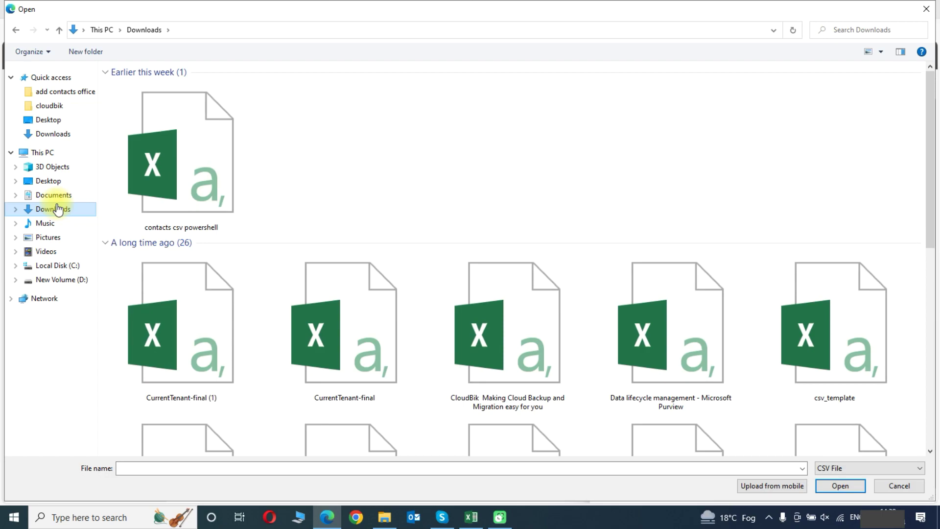
pyautogui.click(188, 175)
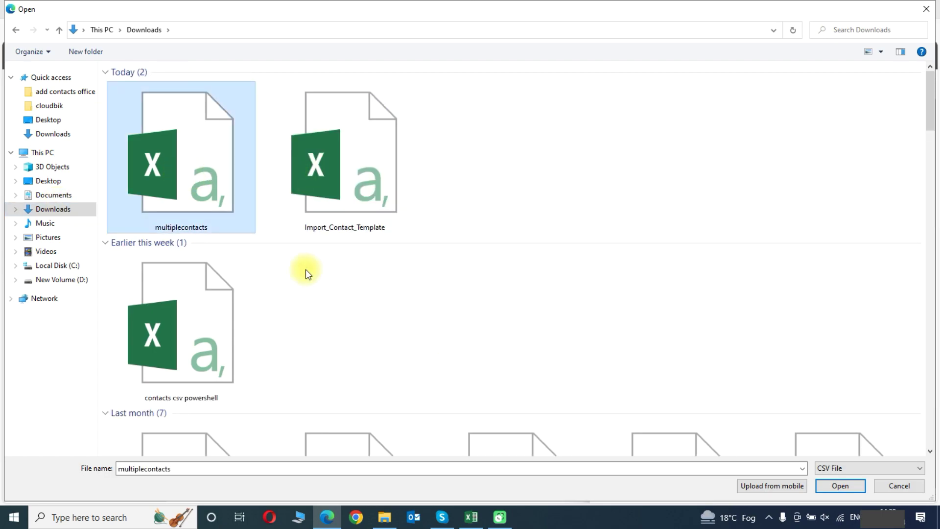
pyautogui.click(847, 487)
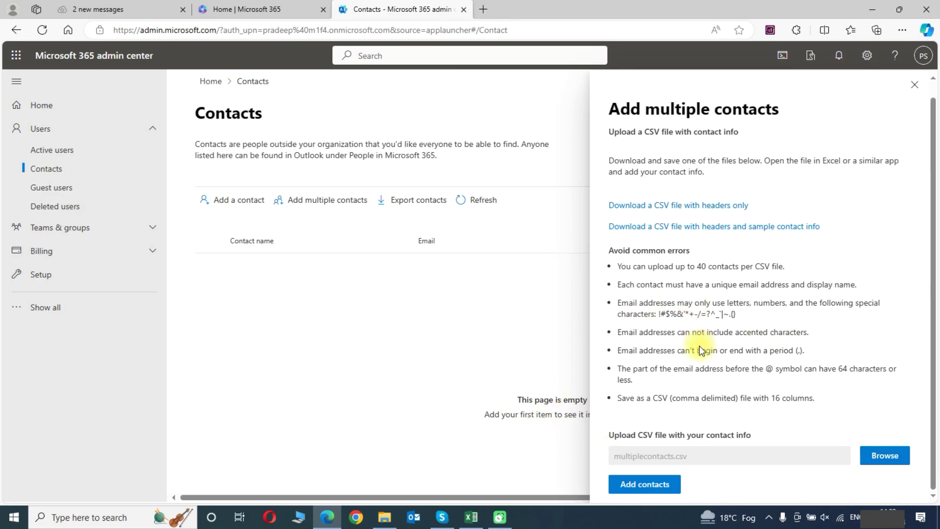
# - Add the four contacts from multiplecontacts.csv and close the confirmation
pyautogui.click(653, 487)
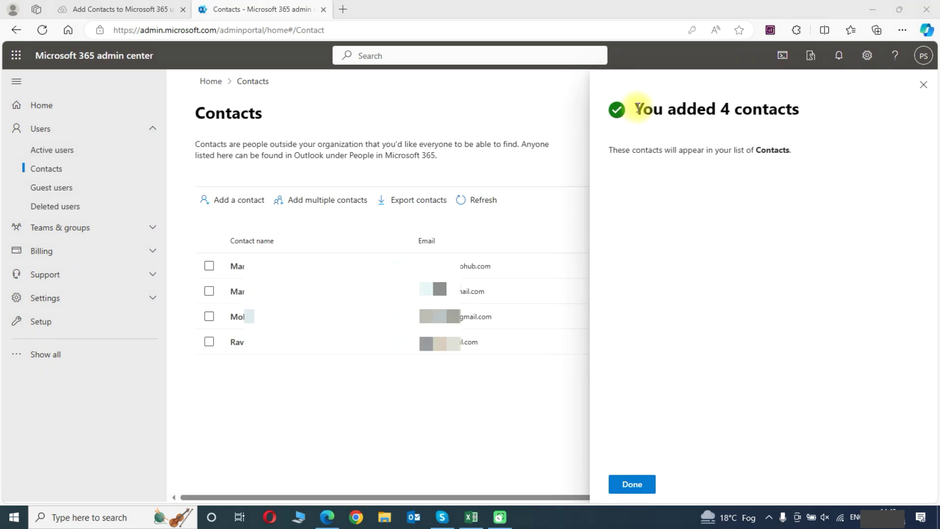
pyautogui.click(631, 483)
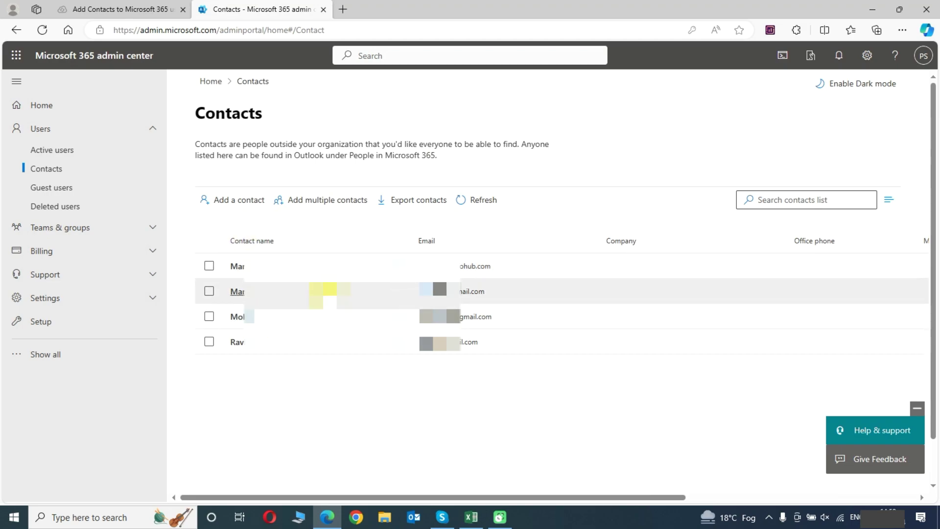
# - Delete the first two contacts, confirming each deletion and dismissing the success message
pyautogui.click(206, 294)
pyautogui.click(209, 266)
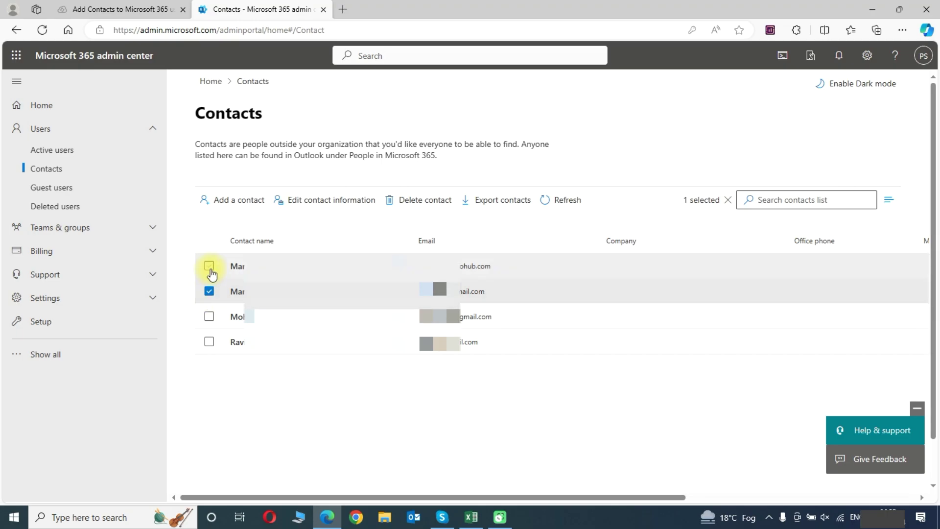
pyautogui.click(421, 200)
pyautogui.click(630, 483)
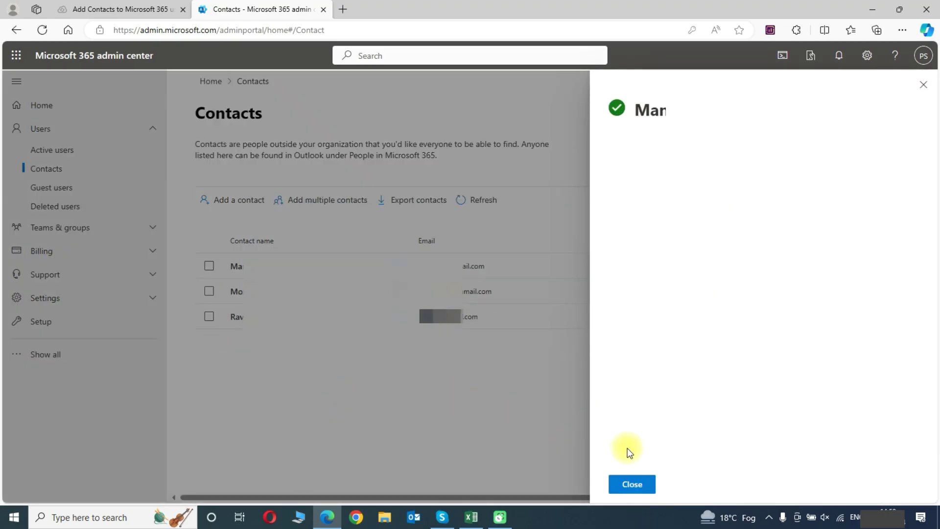
pyautogui.click(632, 483)
pyautogui.click(209, 266)
pyautogui.click(427, 202)
pyautogui.click(635, 484)
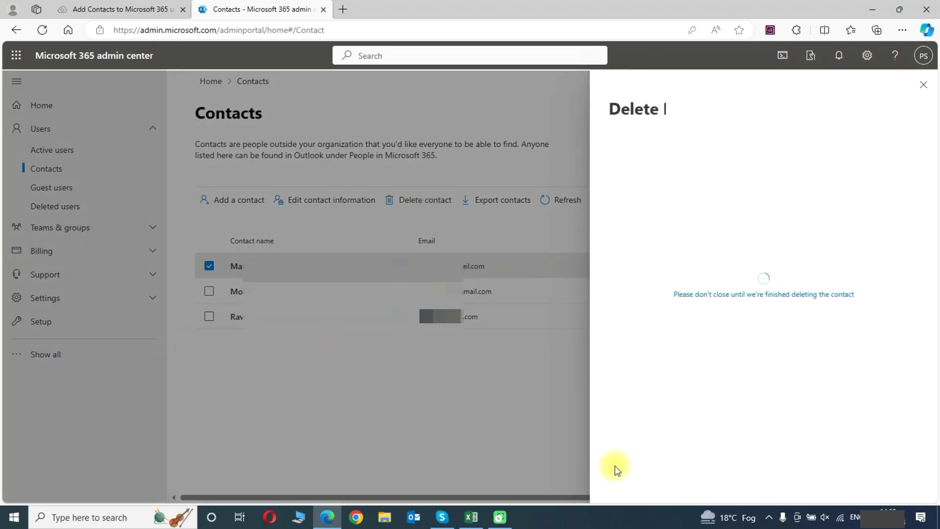
pyautogui.click(631, 484)
# - Delete the remaining two contacts, leaving the Contacts list empty
pyautogui.click(209, 266)
pyautogui.click(509, 200)
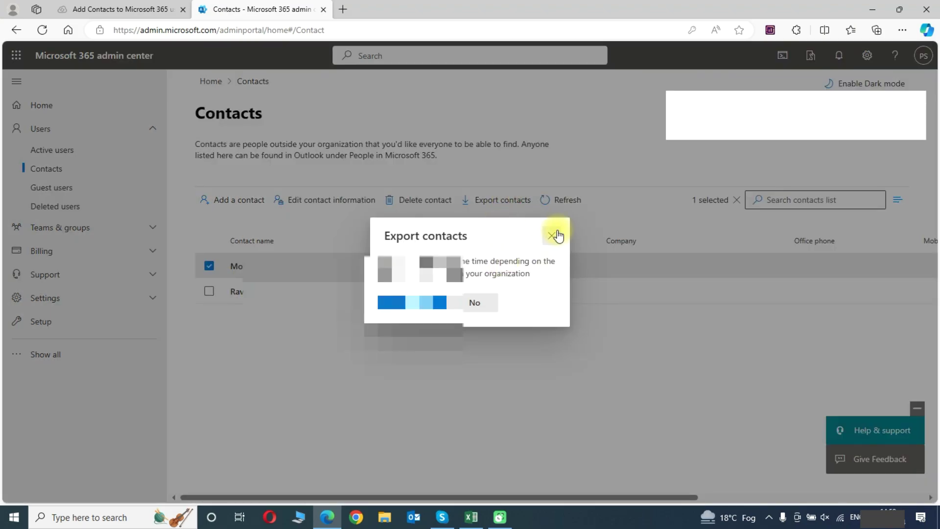
pyautogui.click(556, 233)
pyautogui.click(421, 199)
pyautogui.click(631, 484)
pyautogui.click(632, 483)
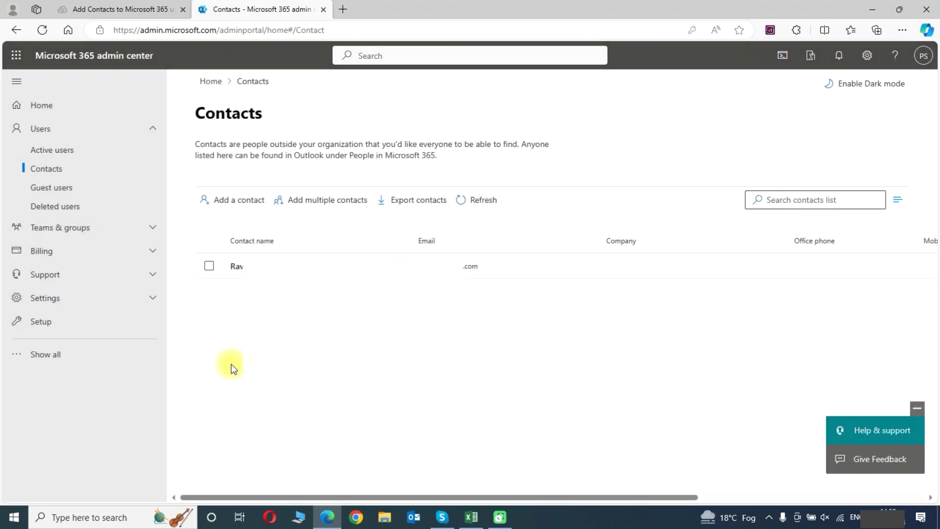
pyautogui.click(209, 266)
pyautogui.click(421, 199)
pyautogui.click(631, 484)
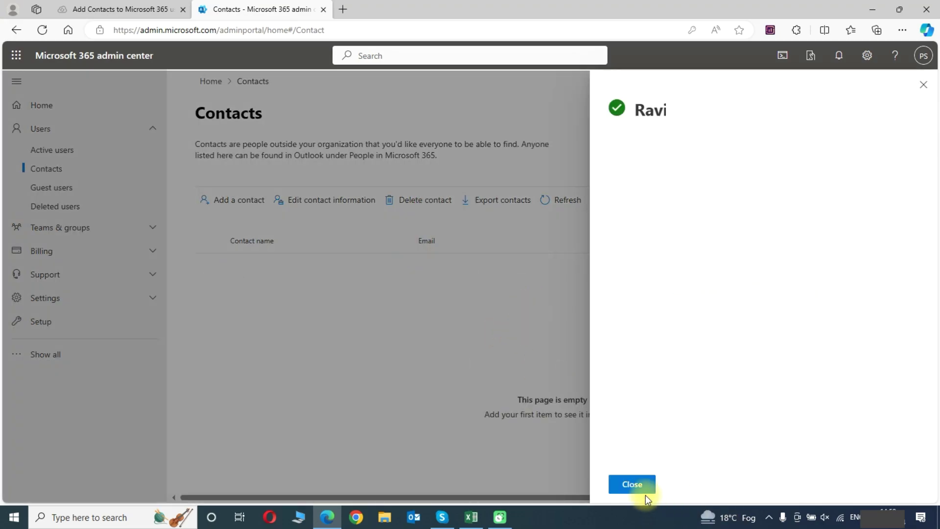
pyautogui.click(642, 486)
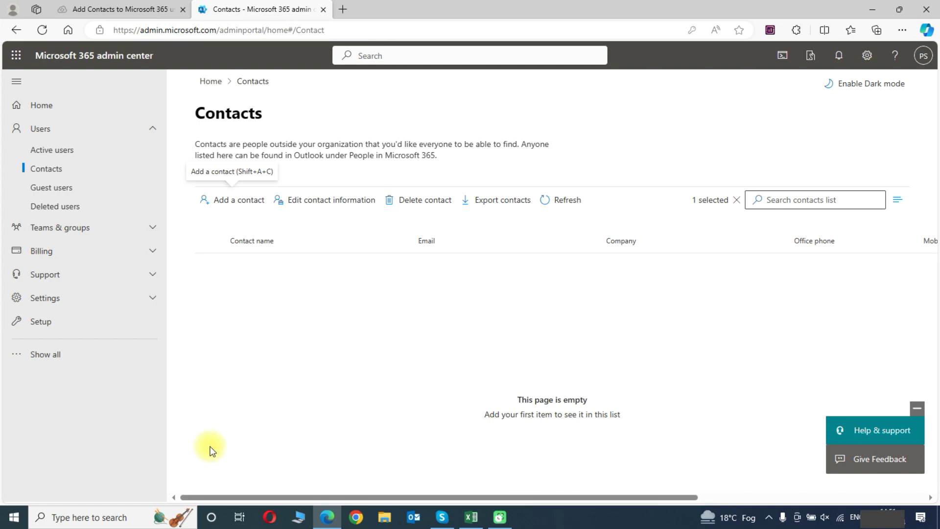
# - Search Windows for 'Power' and run Windows PowerShell as administrator
pyautogui.click(102, 519)
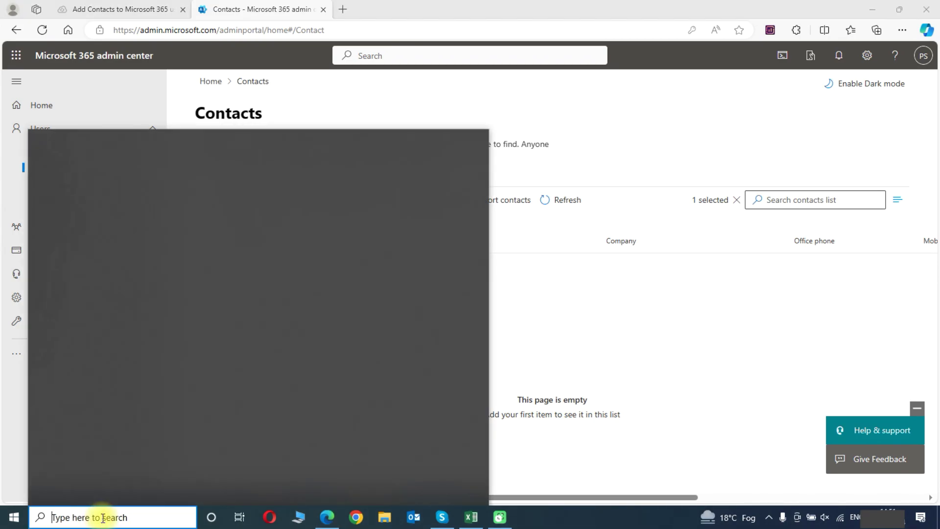
pyautogui.write('Power')
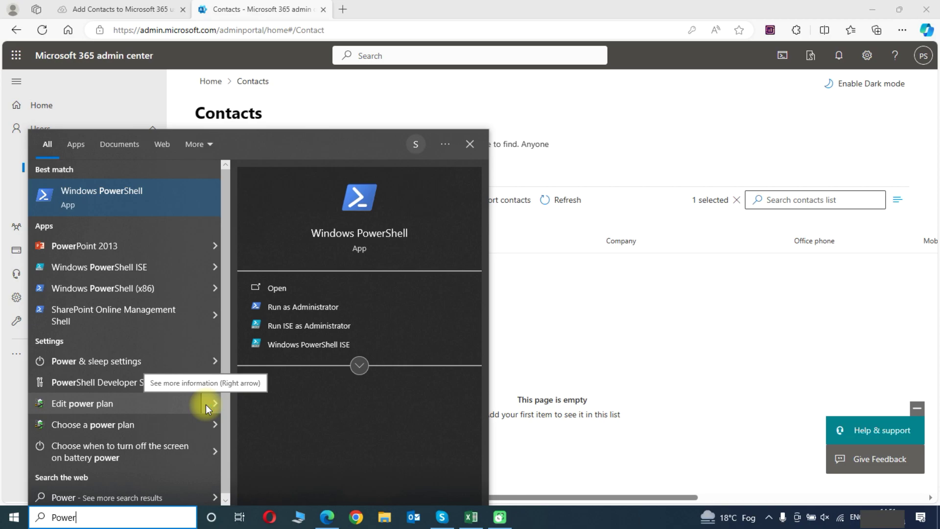
pyautogui.click(299, 309)
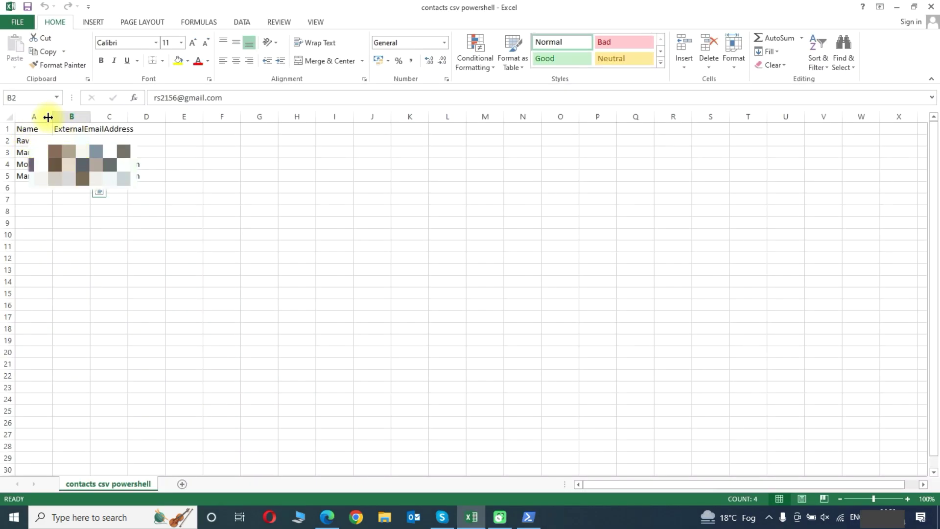
# - Widen the Name and ExternalEmailAddress columns (A and B) in contacts csv powershell
pyautogui.moveTo(51, 115); pyautogui.dragTo(230, 115)
pyautogui.click(118, 115)
pyautogui.click(90, 196)
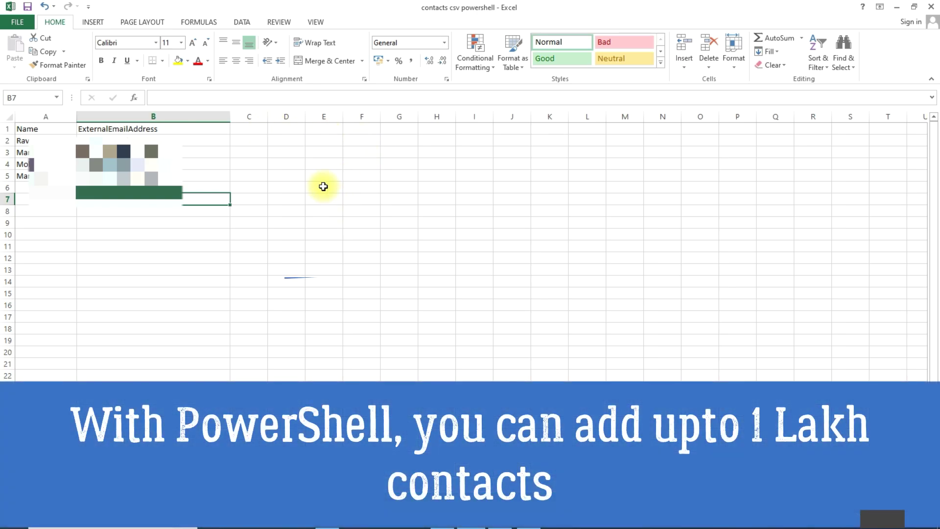
# - Close Excel without saving and select the Connect-ExchangeOnline import script in the CloudBik blog
pyautogui.click(931, 6)
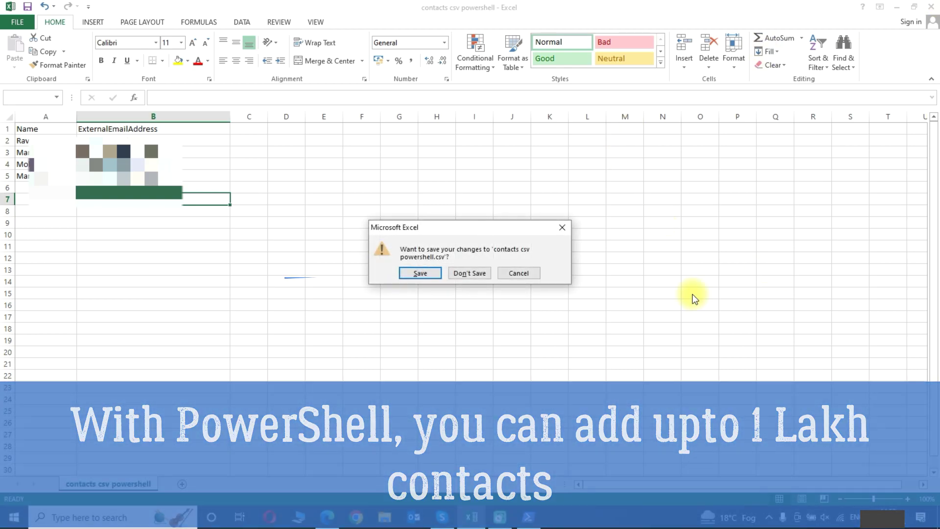
pyautogui.click(469, 272)
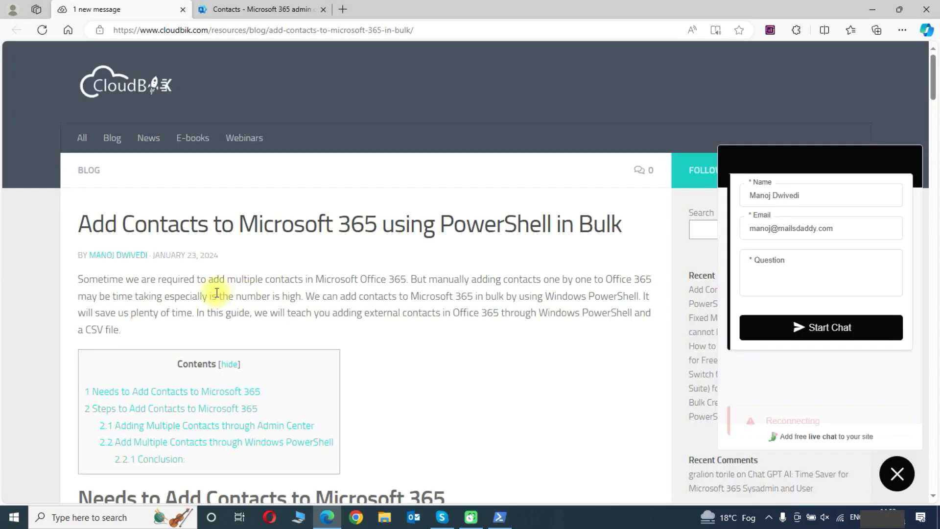
pyautogui.scroll(-20, 290, 322)
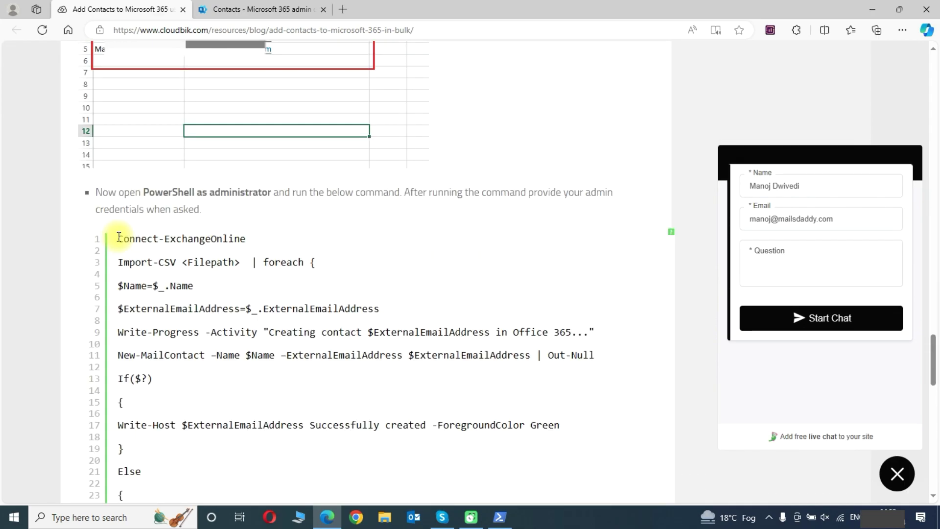
pyautogui.moveTo(118, 237); pyautogui.dragTo(174, 255)
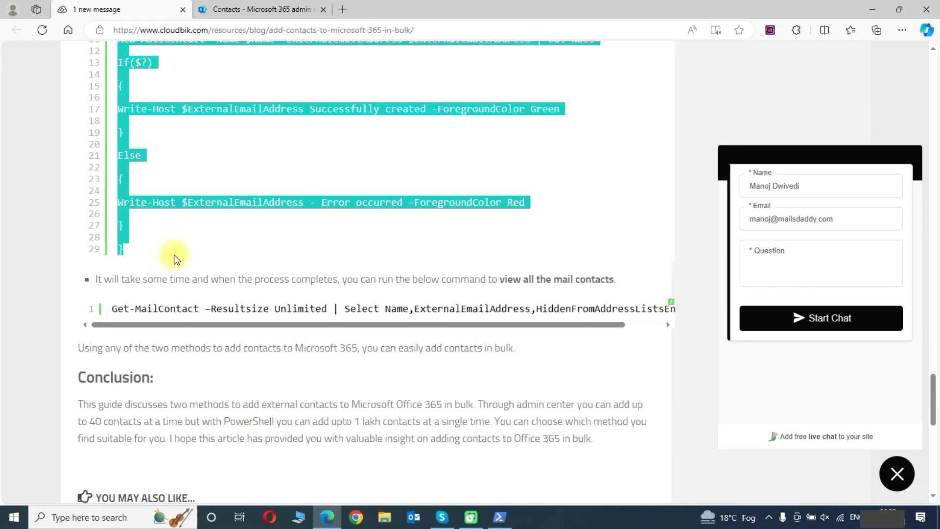
pyautogui.click(97, 519)
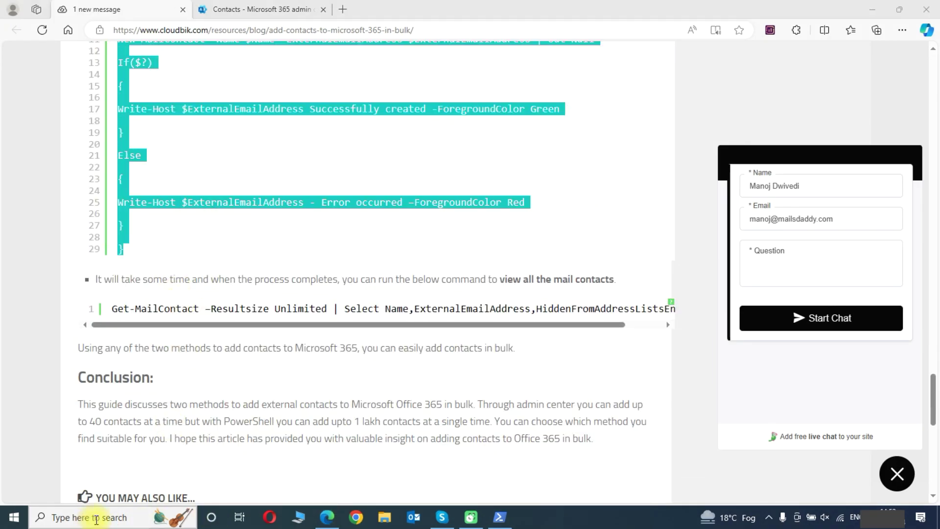
# - Search for Notepad and open a new Notepad document
pyautogui.write('op')
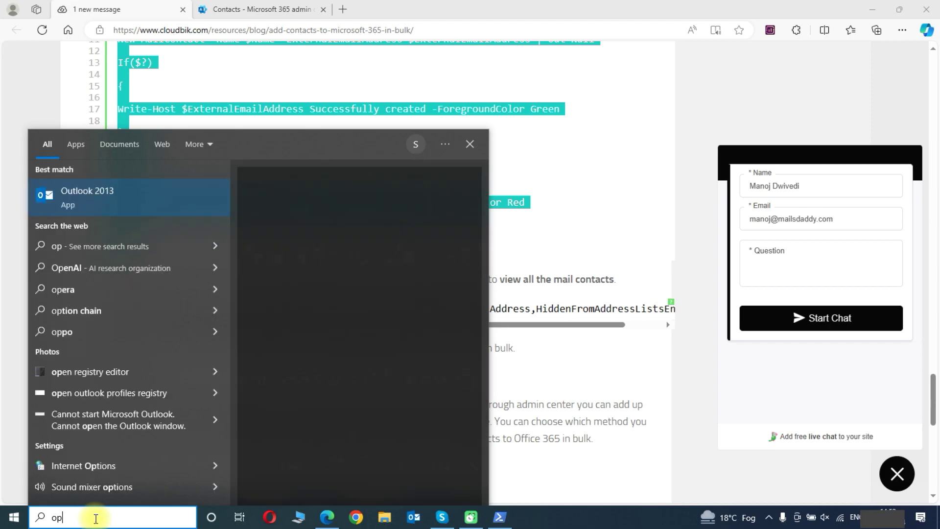
pyautogui.press('BackSpace')
pyautogui.press('BackSpace')
pyautogui.write('no')
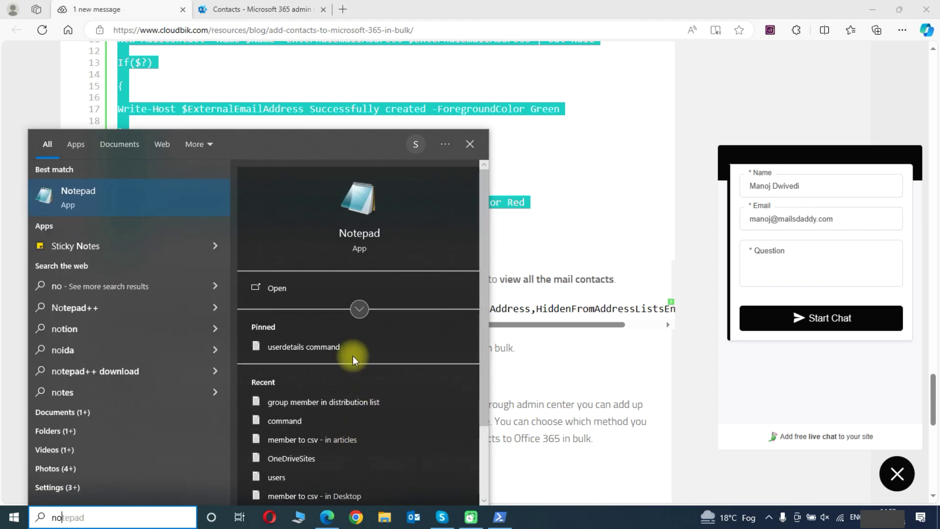
pyautogui.click(280, 287)
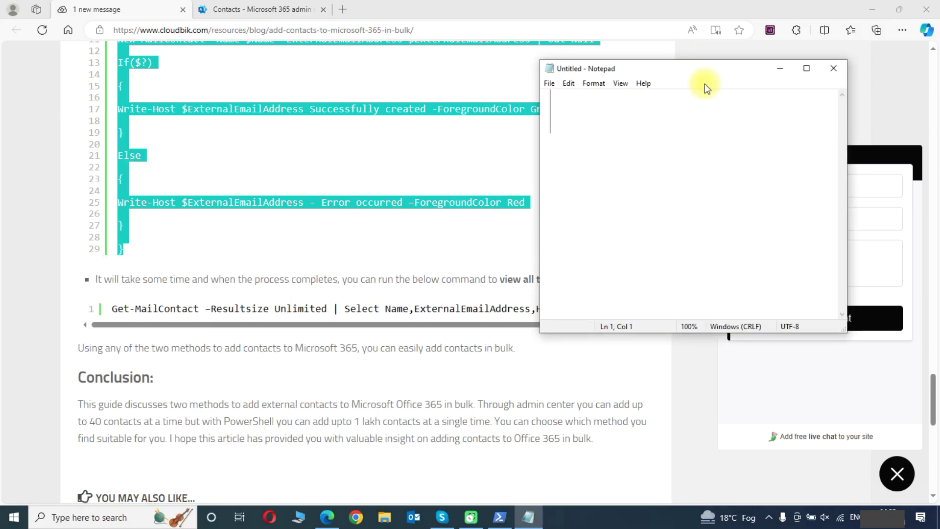
# - Zoom the script text to a readable size, select the <Filepath> placeholder, and bring up File Explorer
pyautogui.hotkey('ctrl', '+')
pyautogui.hotkey('ctrl', '+')
pyautogui.hotkey('ctrl', '-')
pyautogui.hotkey('ctrl', '-')
pyautogui.hotkey('ctrl', '-')
pyautogui.hotkey('ctrl', '-')
pyautogui.hotkey('ctrl', '-')
pyautogui.hotkey('ctrl', '-')
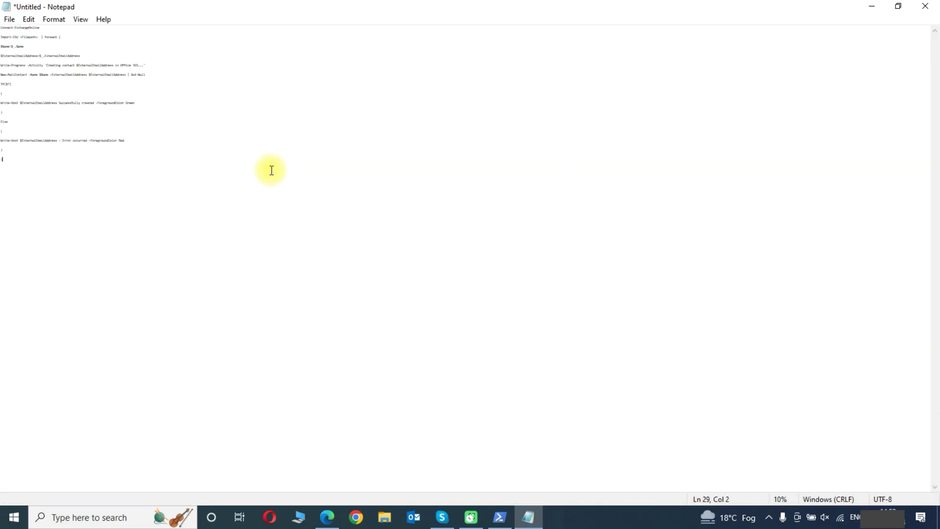
pyautogui.hotkey('ctrl', '+')
pyautogui.hotkey('ctrl', '+')
pyautogui.hotkey('ctrl', '+')
pyautogui.hotkey('ctrl', '-')
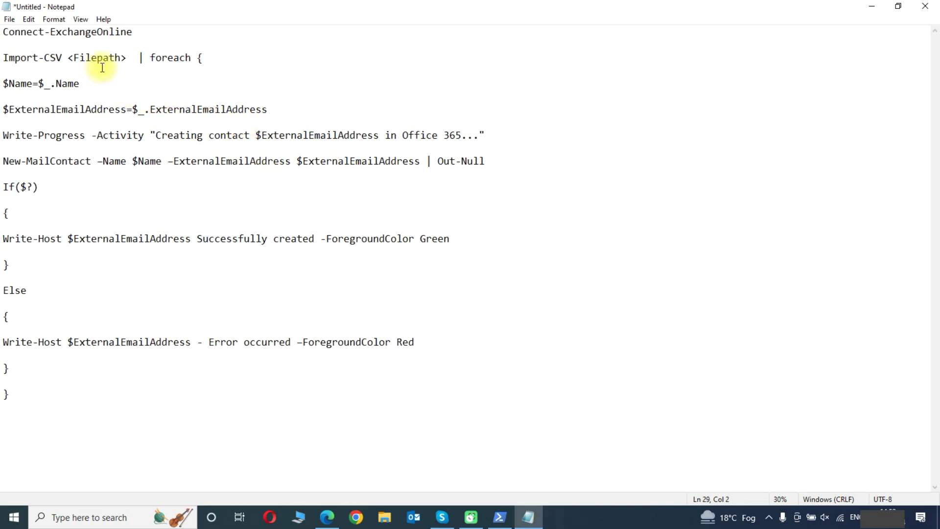
pyautogui.moveTo(68, 58); pyautogui.dragTo(127, 60)
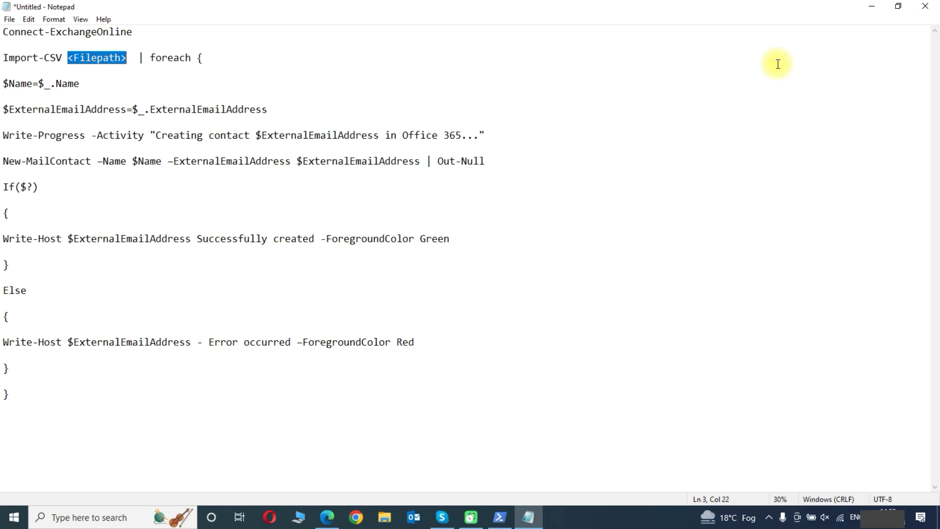
pyautogui.click(298, 516)
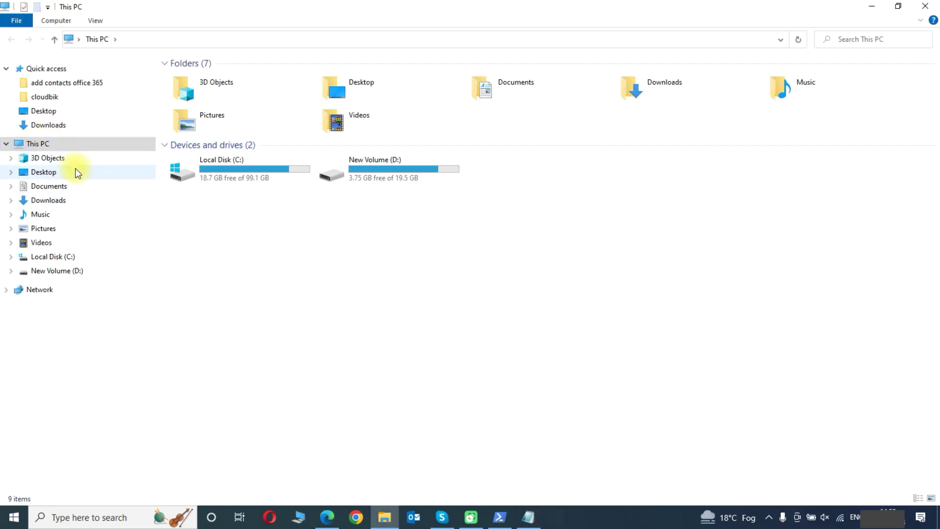
# - Copy the C:\Users\dell\Downloads location from the contacts csv powershell file's Properties
pyautogui.click(92, 198)
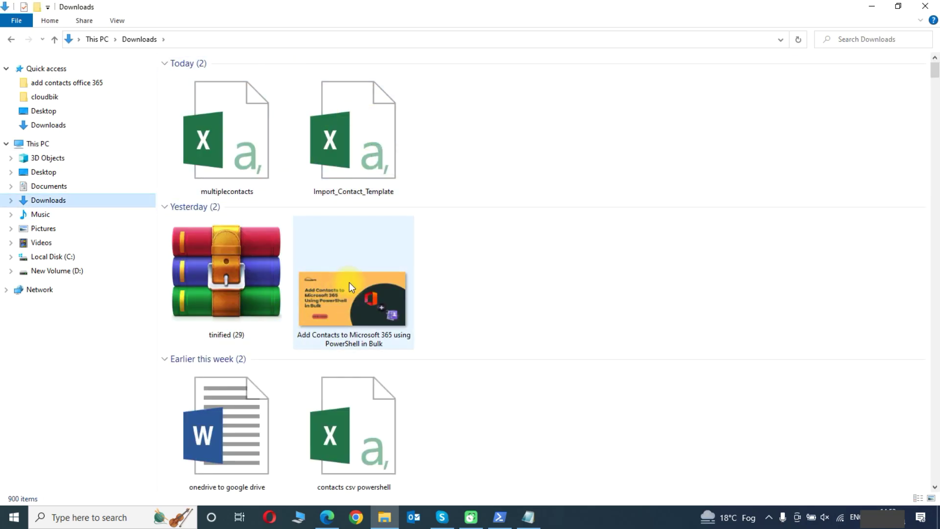
pyautogui.scroll(-3, 337, 303)
pyautogui.click(329, 334)
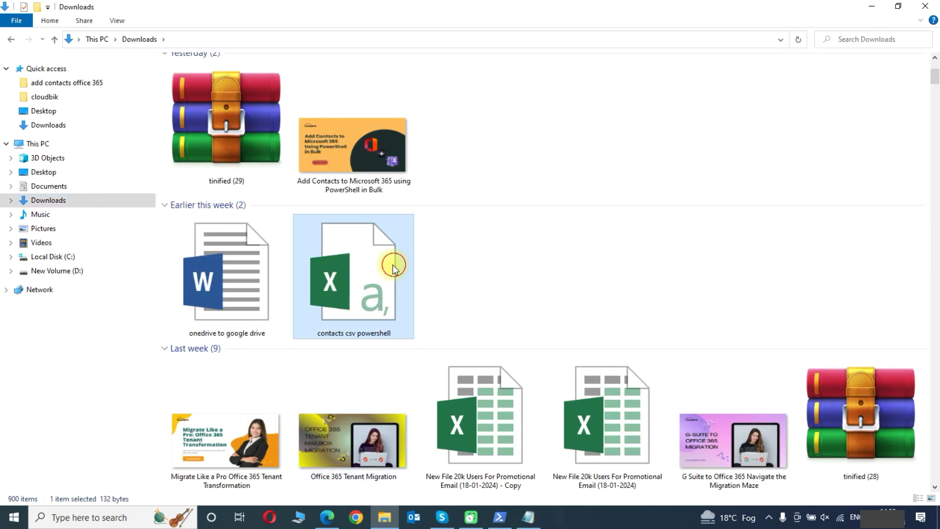
pyautogui.rightClick(367, 334)
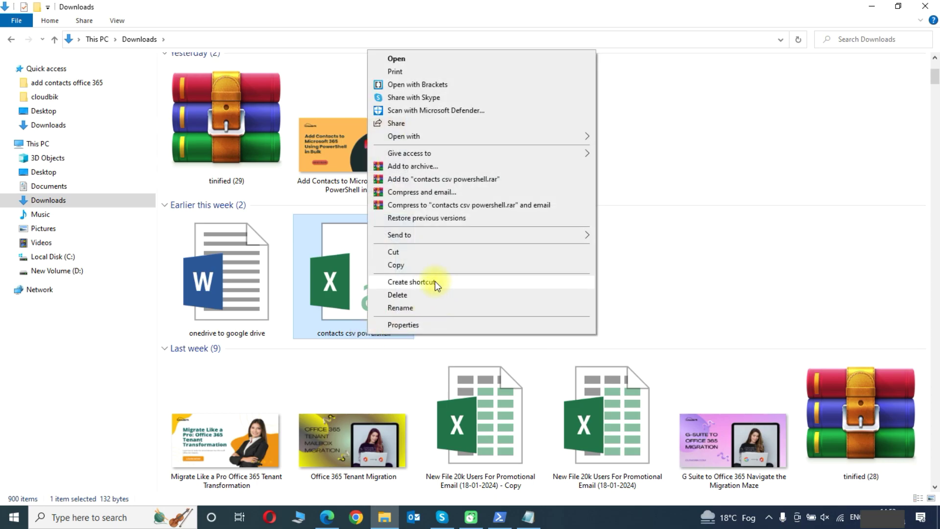
pyautogui.click(433, 325)
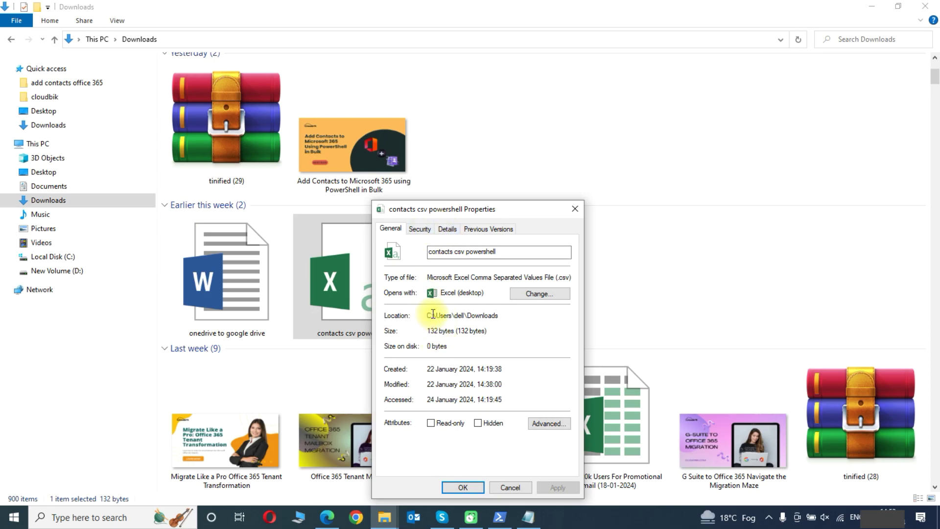
pyautogui.moveTo(426, 316); pyautogui.dragTo(505, 316)
pyautogui.hotkey('ctrl', 'c')
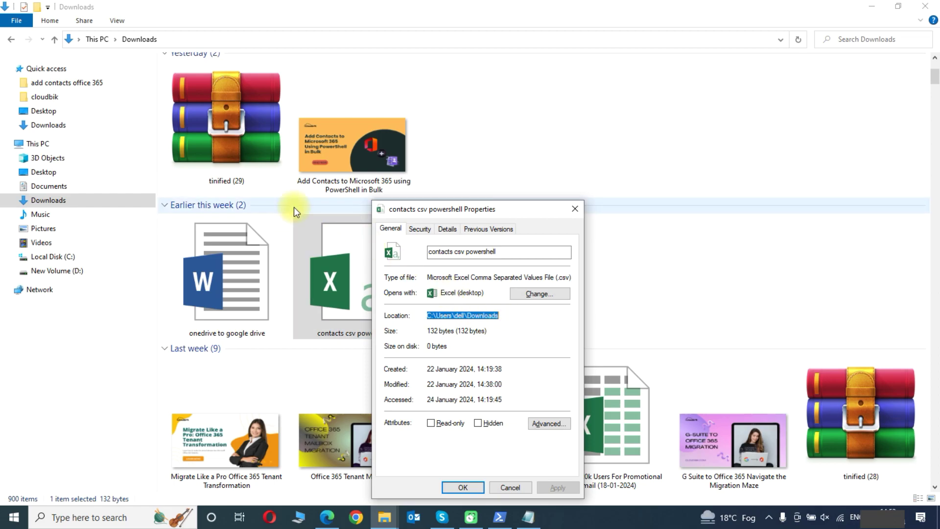
pyautogui.hotkey('alt', 'Tab')
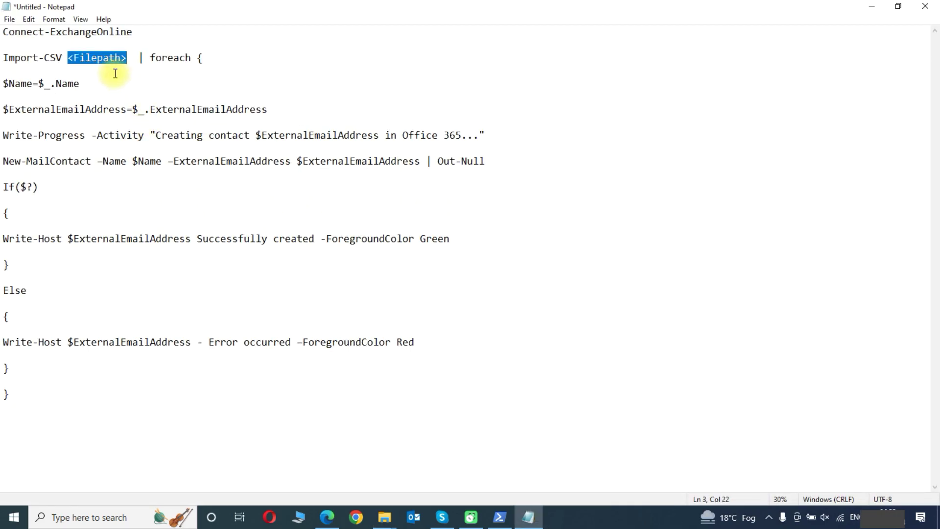
# - Paste the Downloads path plus a backslash over <Filepath>, followed by the CSV file name
pyautogui.hotkey('ctrl', 'v')
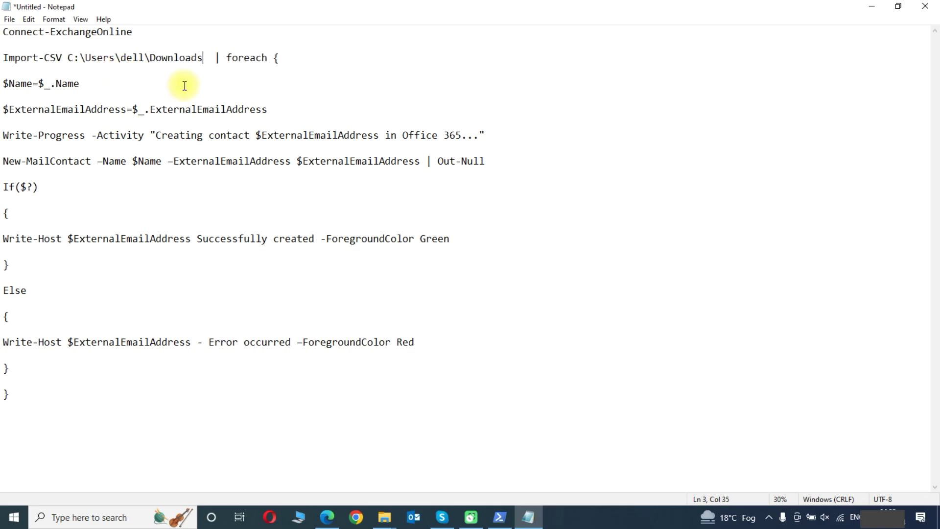
pyautogui.write('\\')
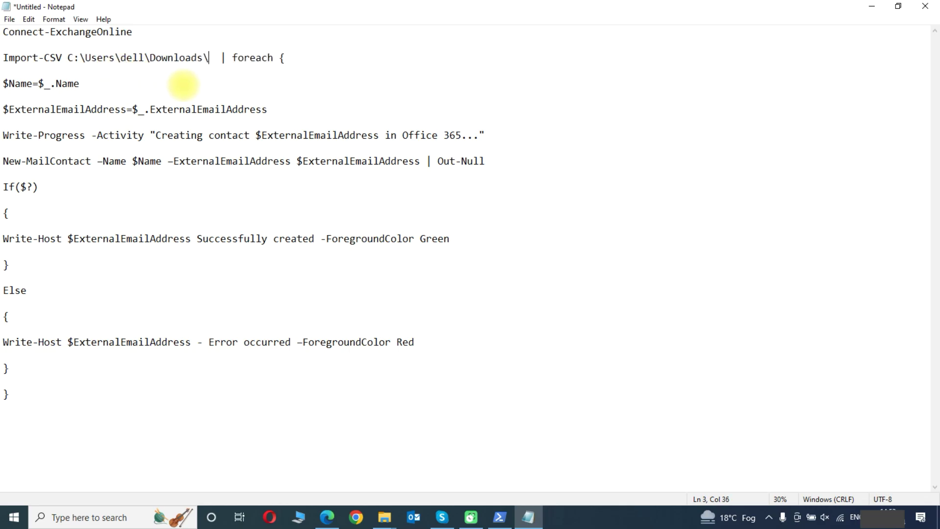
pyautogui.hotkey('alt', 'Tab')
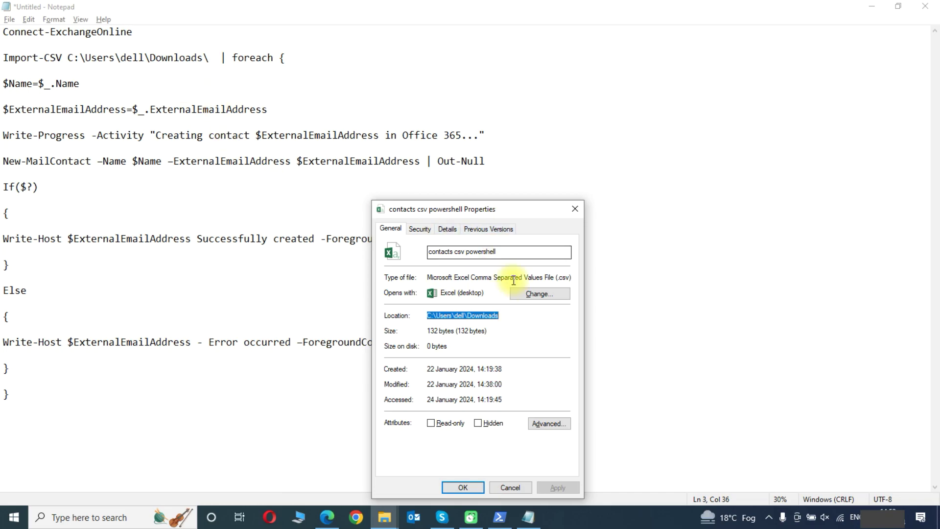
pyautogui.moveTo(516, 253); pyautogui.dragTo(319, 263)
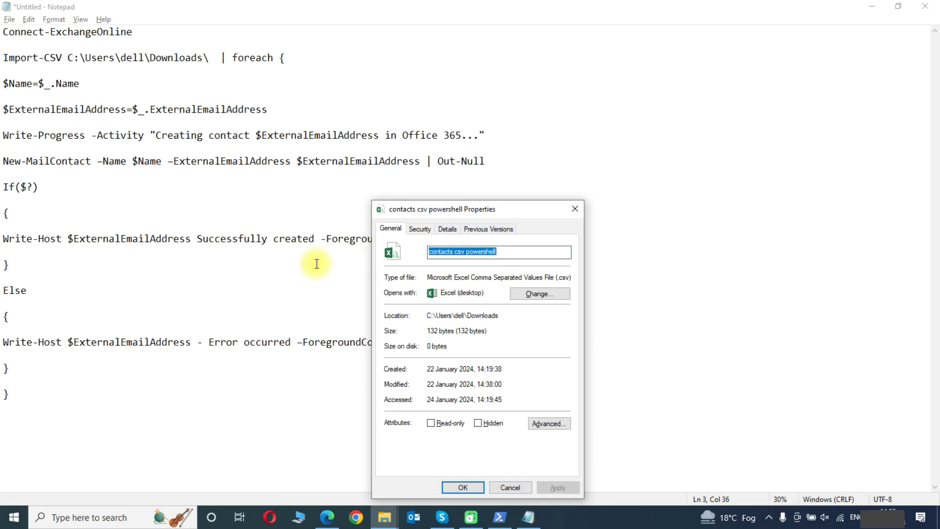
pyautogui.click(209, 58)
pyautogui.write('contacts csv powershell')
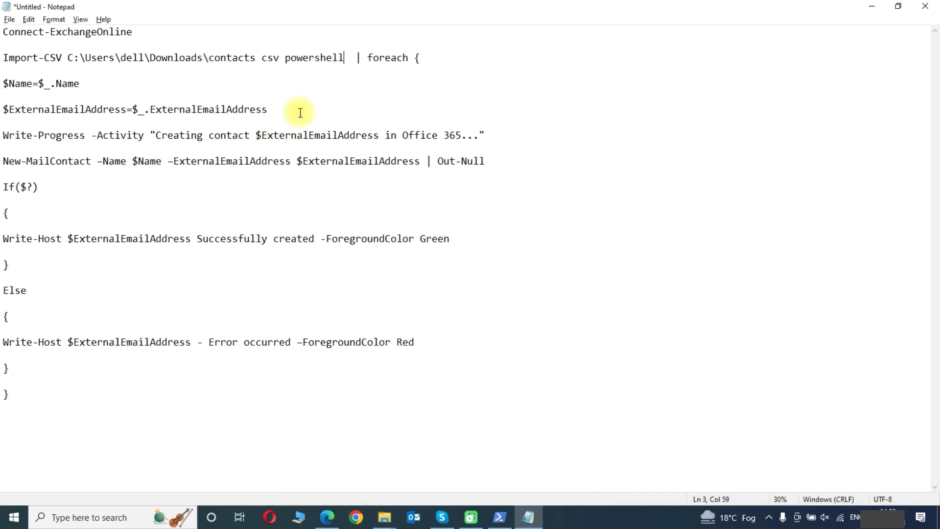
# - Replace the inserted file name with contactscsvpowershell and append .csv
pyautogui.hotkey('alt', 'Tab')
pyautogui.click(450, 252)
pyautogui.press('BackSpace')
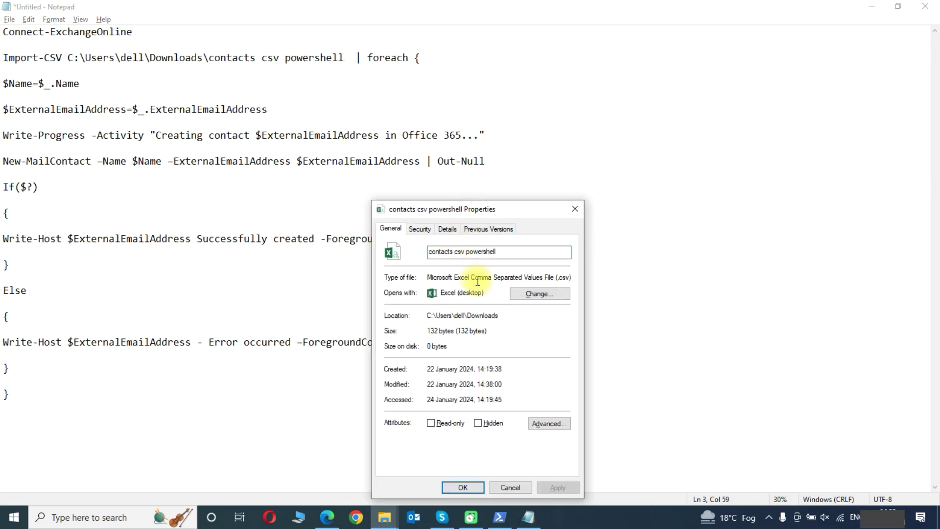
pyautogui.moveTo(495, 250); pyautogui.dragTo(330, 235)
pyautogui.click(336, 94)
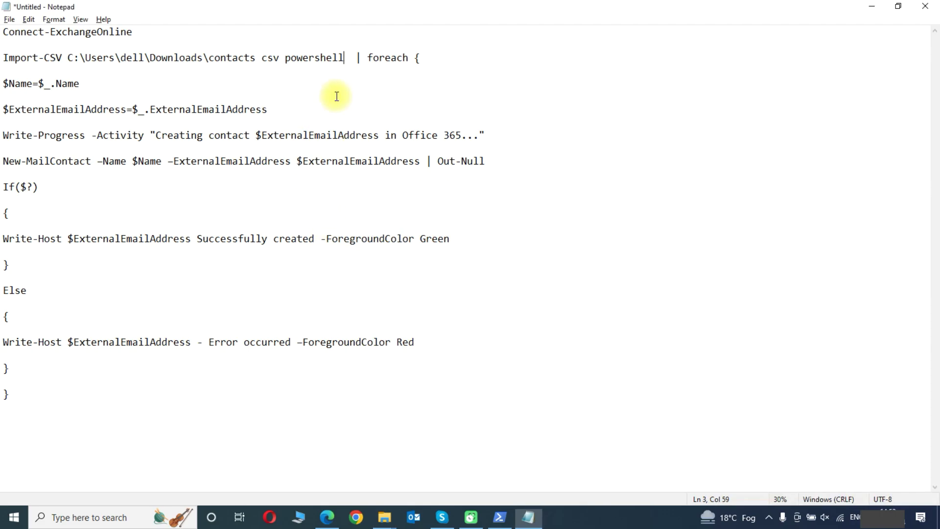
pyautogui.click(345, 59)
pyautogui.moveTo(347, 67); pyautogui.dragTo(211, 61)
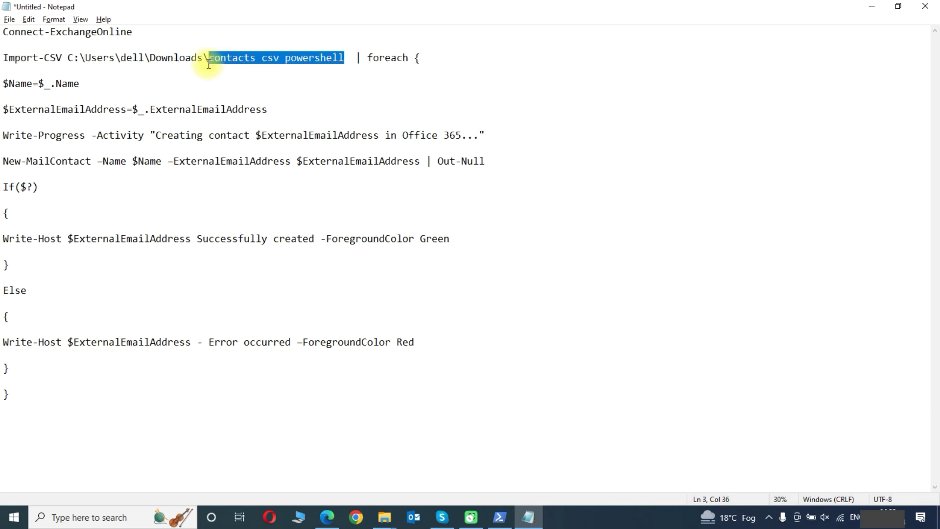
pyautogui.write('contactscsvpowershell')
pyautogui.write('.csv')
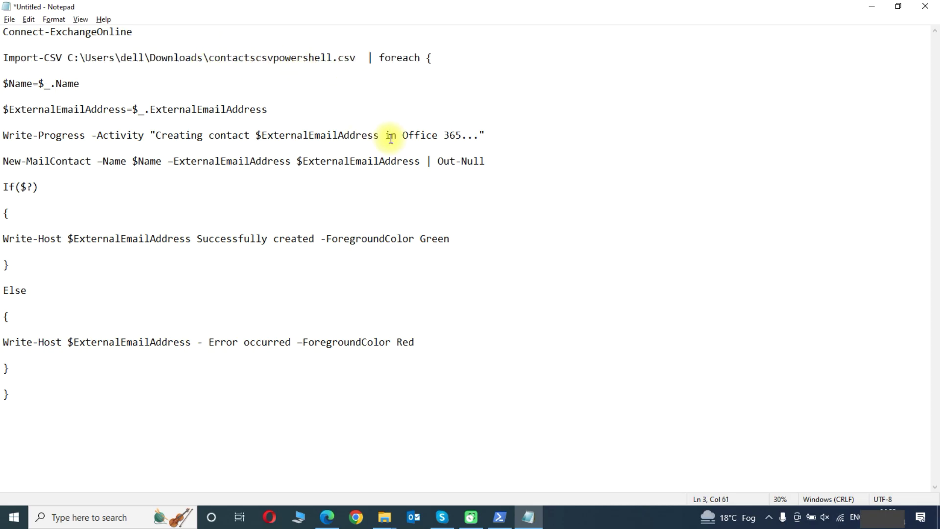
# - Close the CSV file's Properties and select the entire script
pyautogui.hotkey('alt', 'Tab')
pyautogui.click(463, 487)
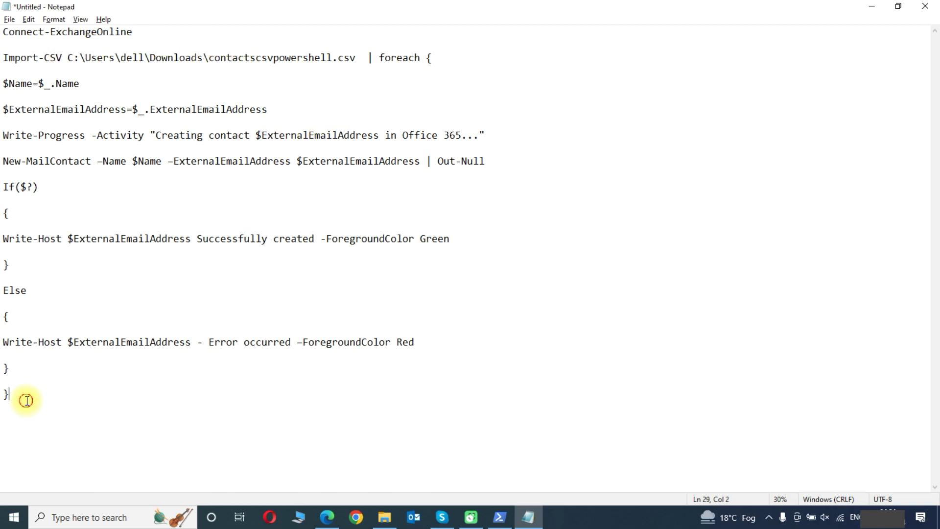
pyautogui.moveTo(25, 398); pyautogui.dragTo(7, 5)
pyautogui.hotkey('ctrl', 'c')
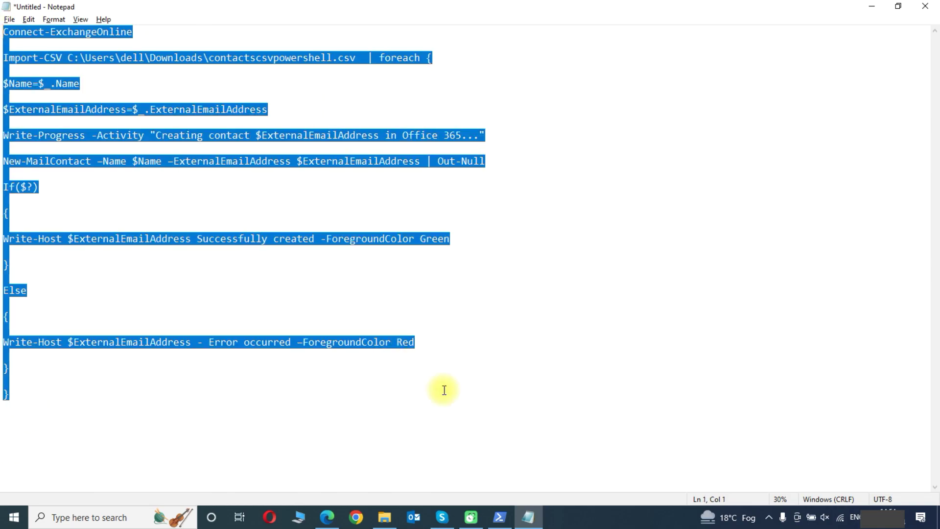
# - Paste and run the import script in PowerShell, signing in with the admin account's email and password
pyautogui.click(503, 515)
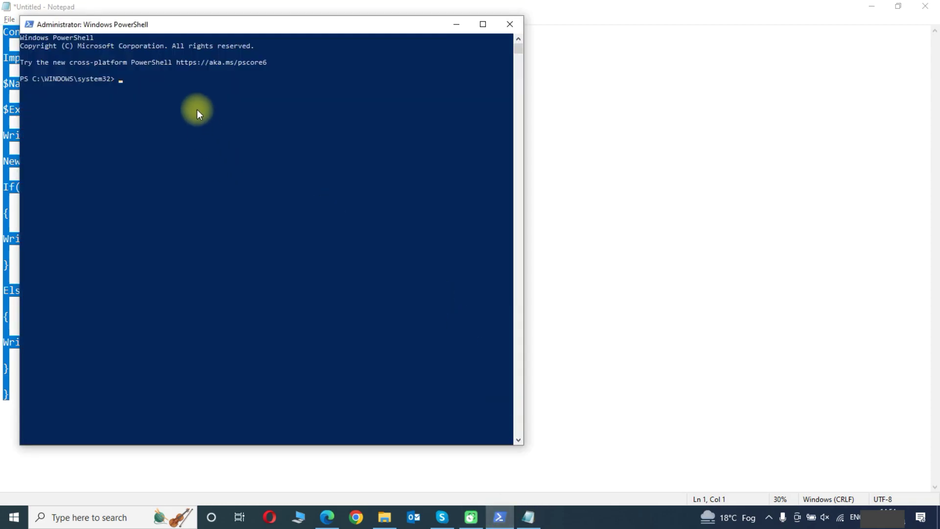
pyautogui.rightClick(196, 109)
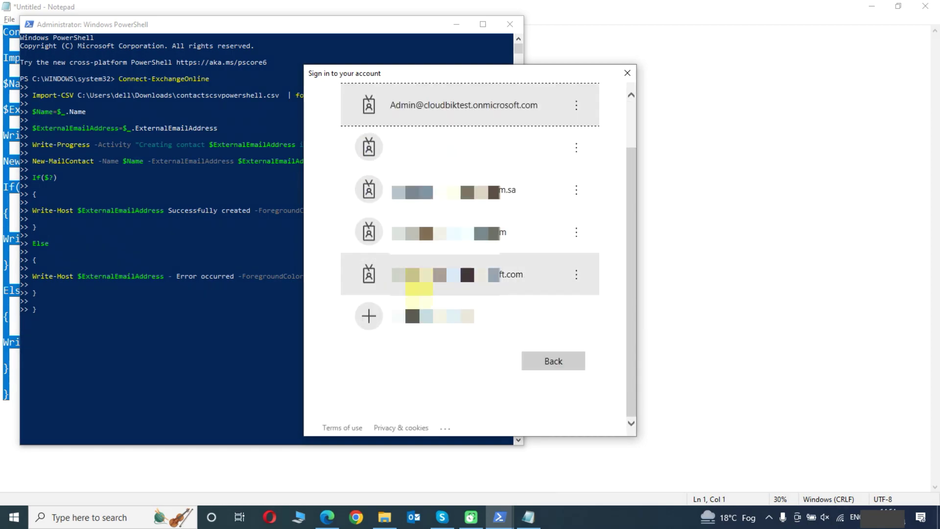
pyautogui.click(426, 325)
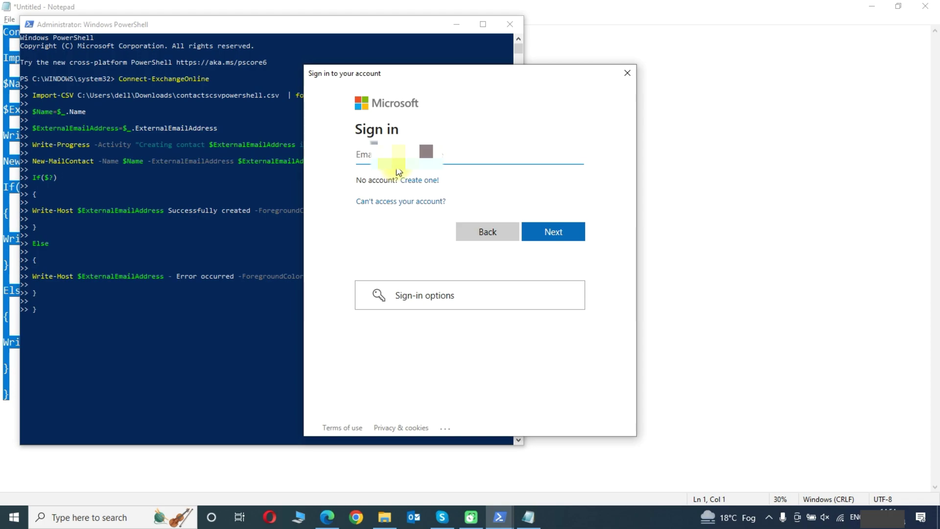
pyautogui.write('prac crosoft.com')
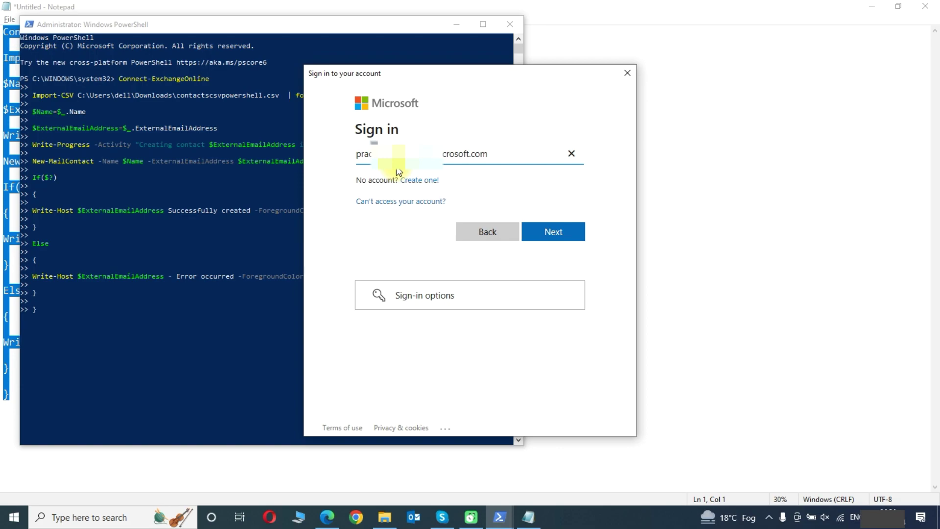
pyautogui.press('Return')
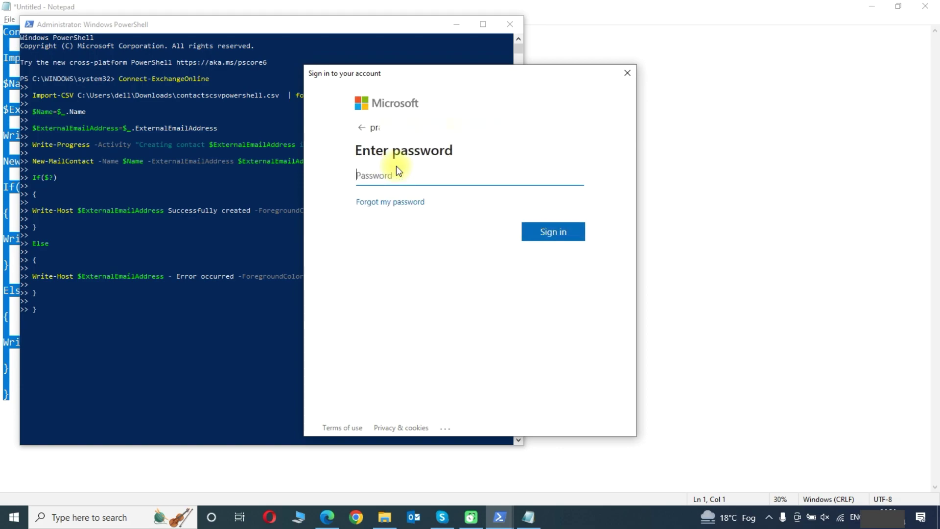
pyautogui.write('**************')
pyautogui.press('Return')
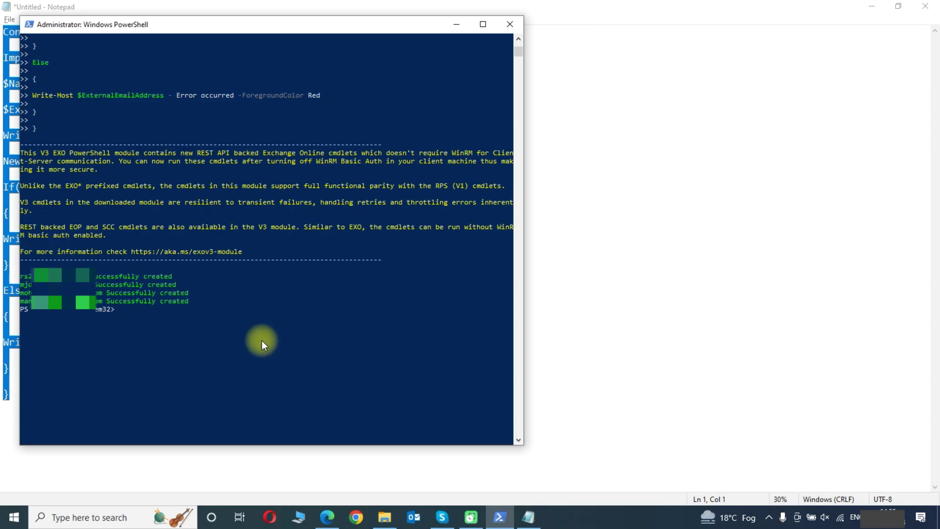
# - Copy the Get-MailContact command from the blog and run it in PowerShell to list all mail contacts
pyautogui.click(328, 518)
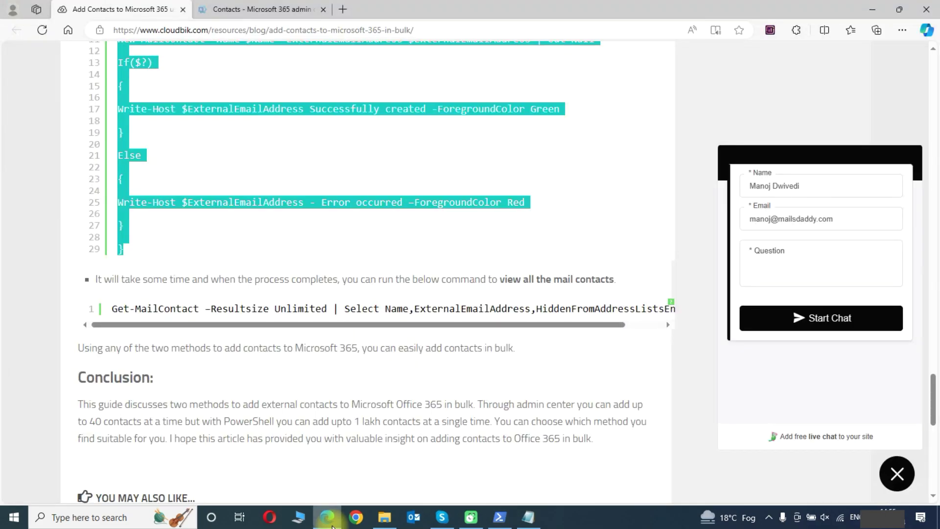
pyautogui.moveTo(109, 308); pyautogui.dragTo(694, 316)
pyautogui.hotkey('ctrl', 'c')
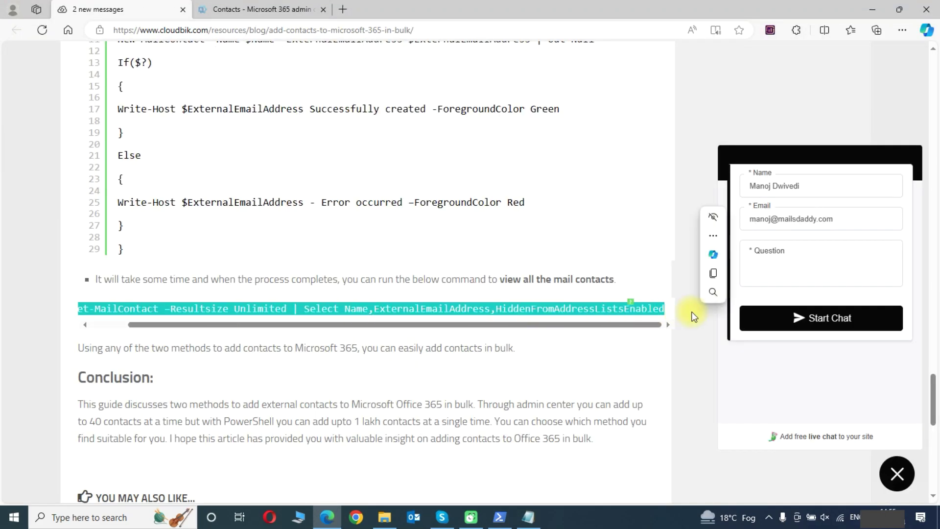
pyautogui.moveTo(383, 523)
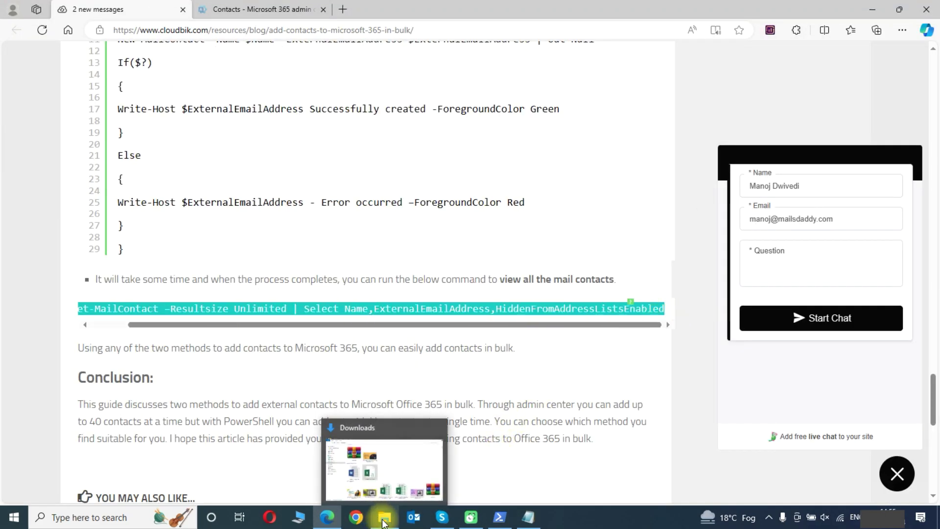
pyautogui.click(499, 517)
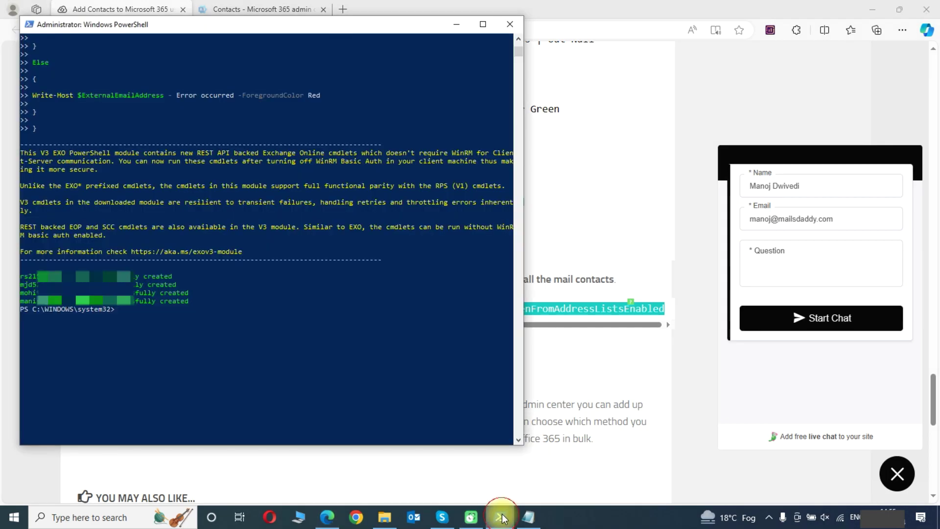
pyautogui.rightClick(280, 376)
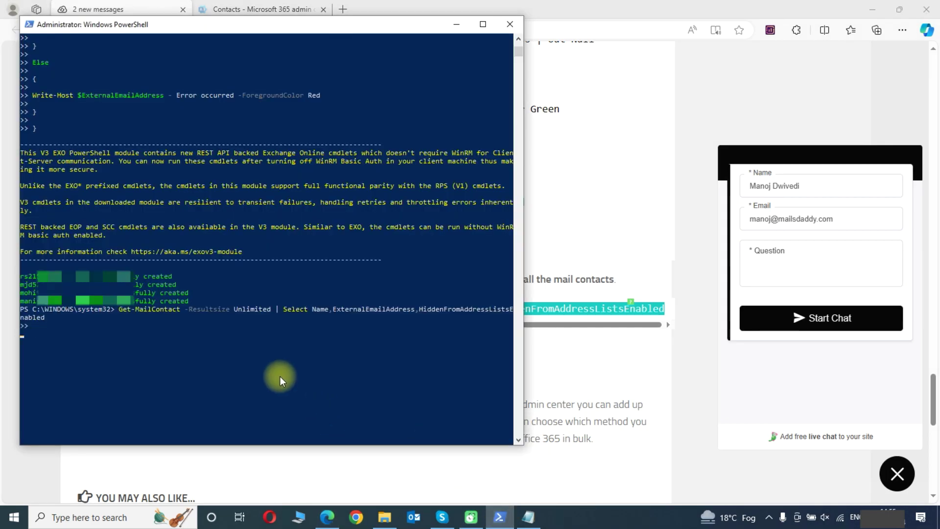
pyautogui.press('Return')
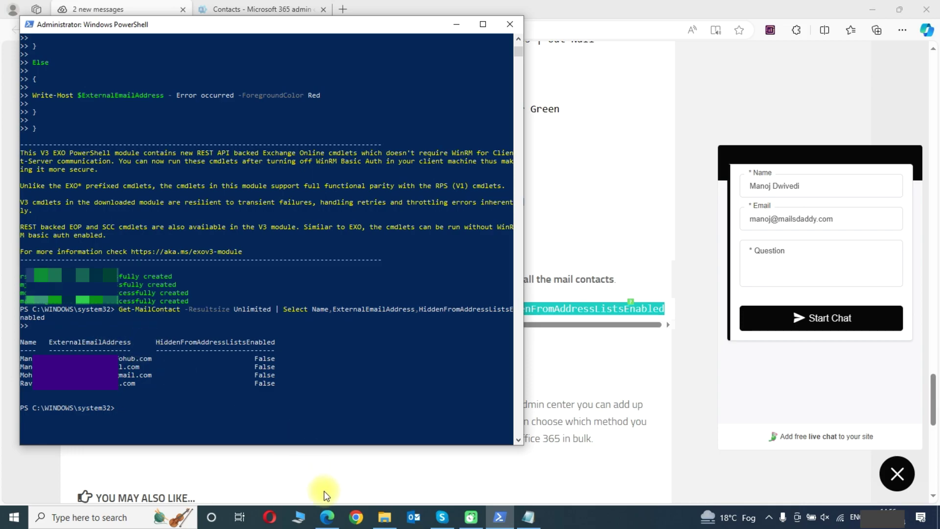
pyautogui.click(327, 517)
# - Reload the admin center Contacts page with F5 to show the four new external contacts
pyautogui.click(269, 9)
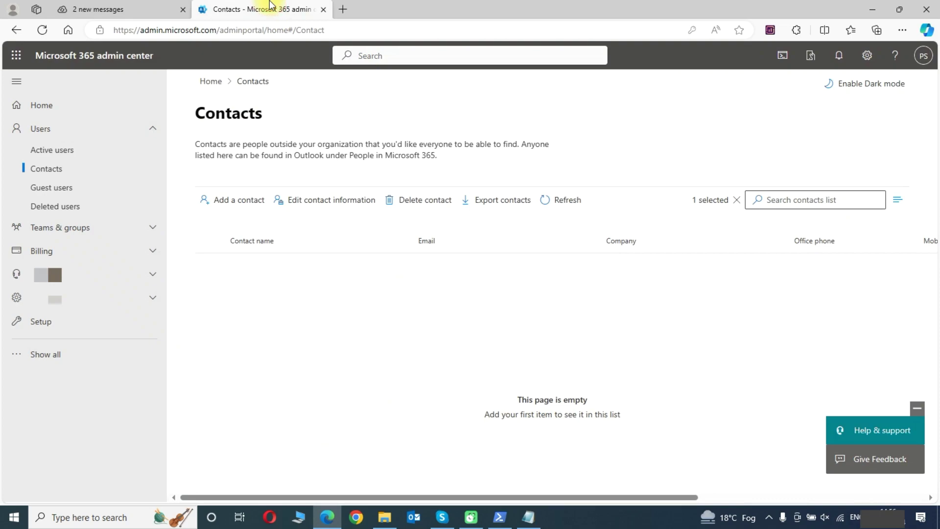
pyautogui.press('F5')
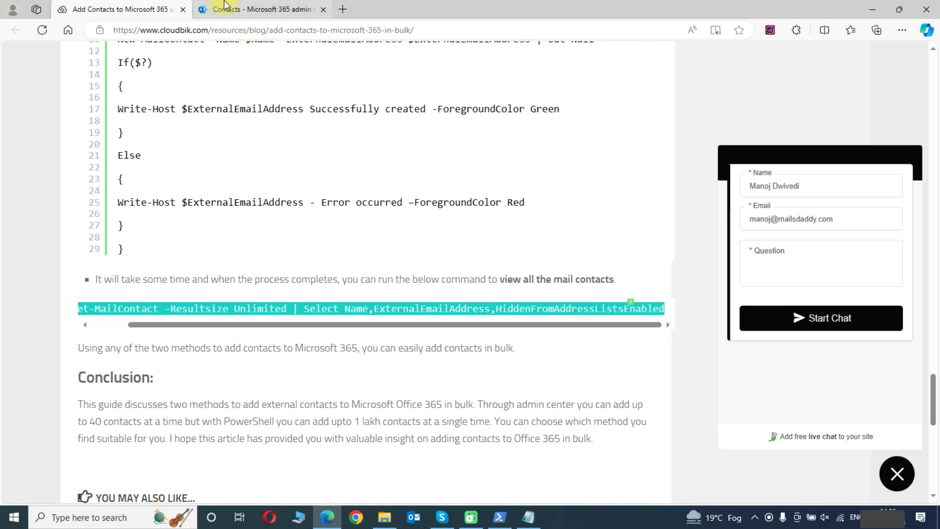
pyautogui.click(224, 7)
pyautogui.click(113, 8)
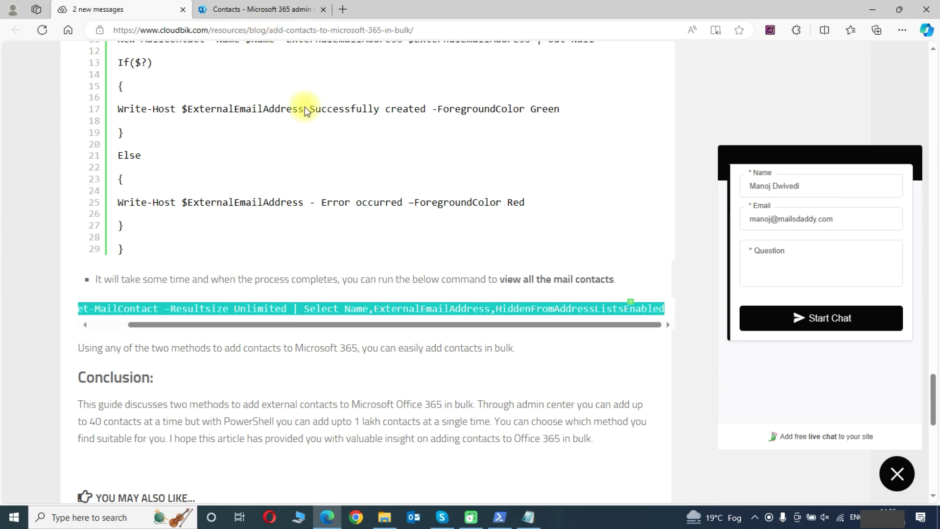
pyautogui.click(313, 11)
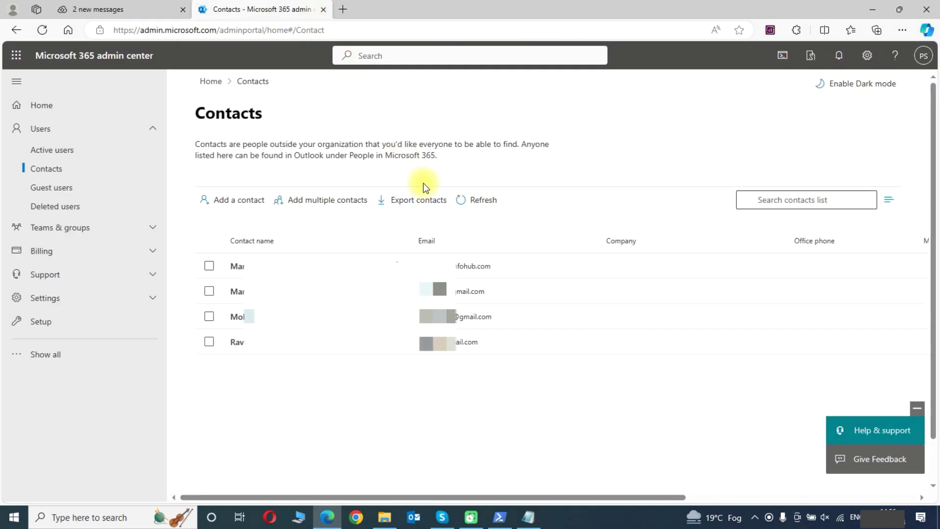